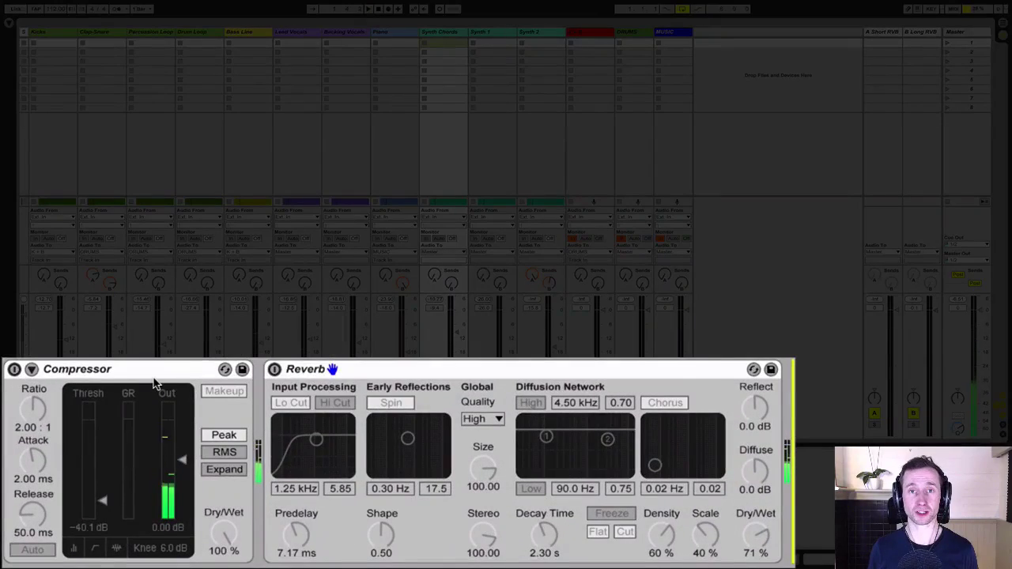
Turn on the Compressor and the Reverb devices on the Synth Chords track.
{"action": "left_click", "coordinate": [15, 370]}
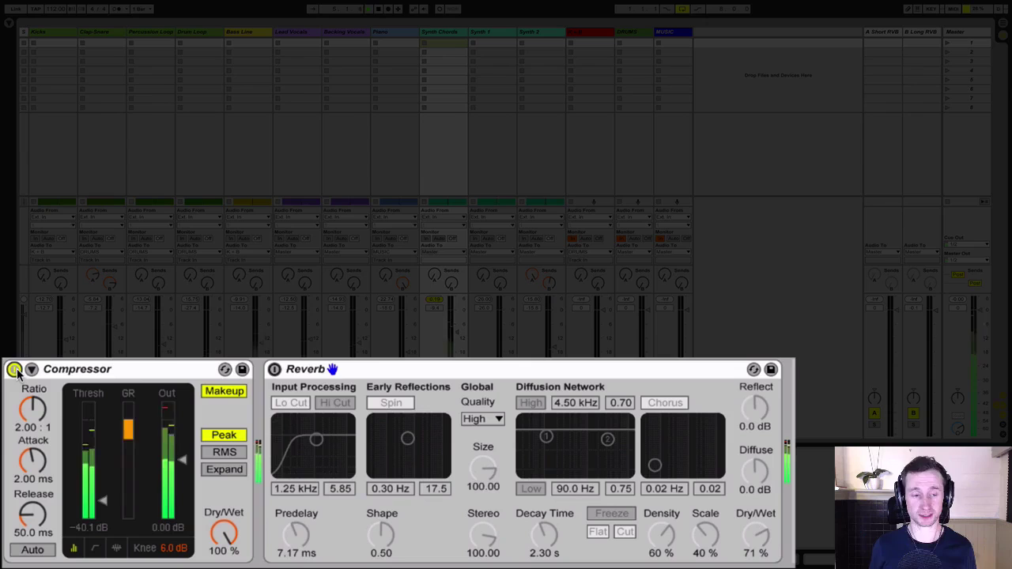
{"action": "left_click", "coordinate": [274, 370]}
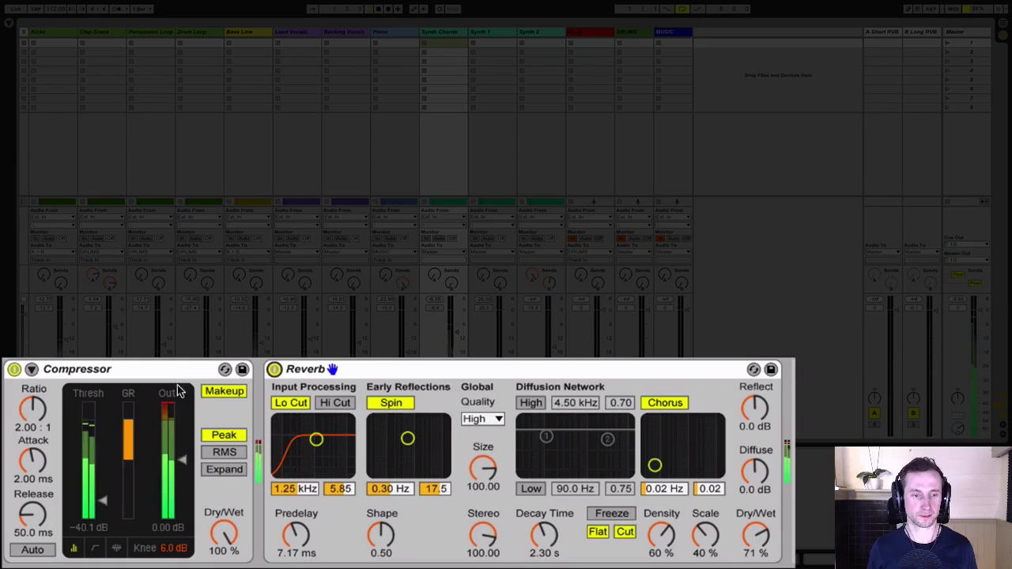
Move the Synth Chords Compressor after the Reverb, comparing both orders with undo and redo.
{"action": "left_click", "coordinate": [135, 374]}
{"action": "mouse_move", "coordinate": [135, 373]}
{"action": "left_mouse_down"}
{"action": "mouse_move", "coordinate": [567, 411]}
{"action": "mouse_move", "coordinate": [775, 388]}
{"action": "mouse_move", "coordinate": [767, 393]}
{"action": "left_mouse_up"}
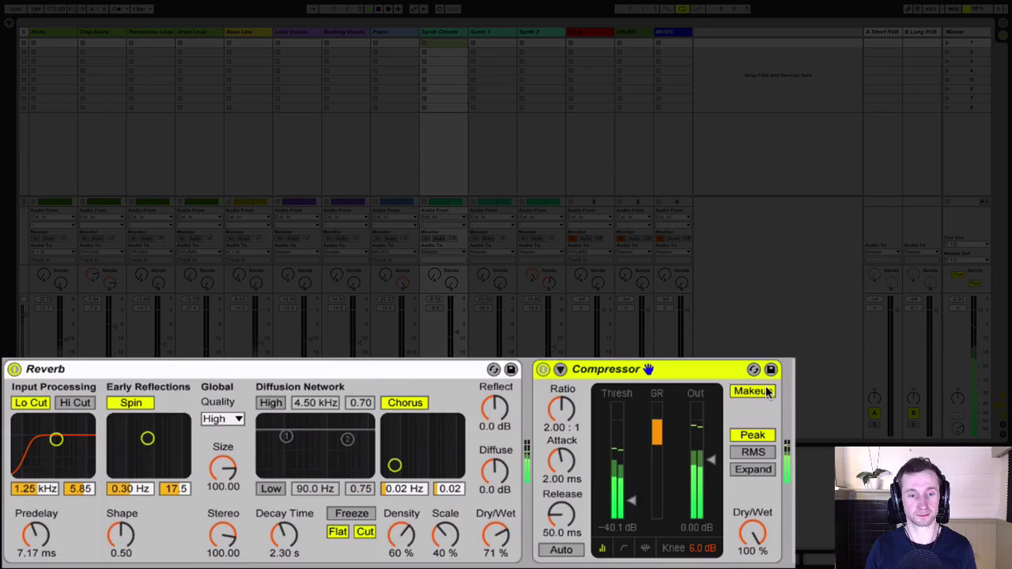
{"action": "key", "text": "ctrl+z"}
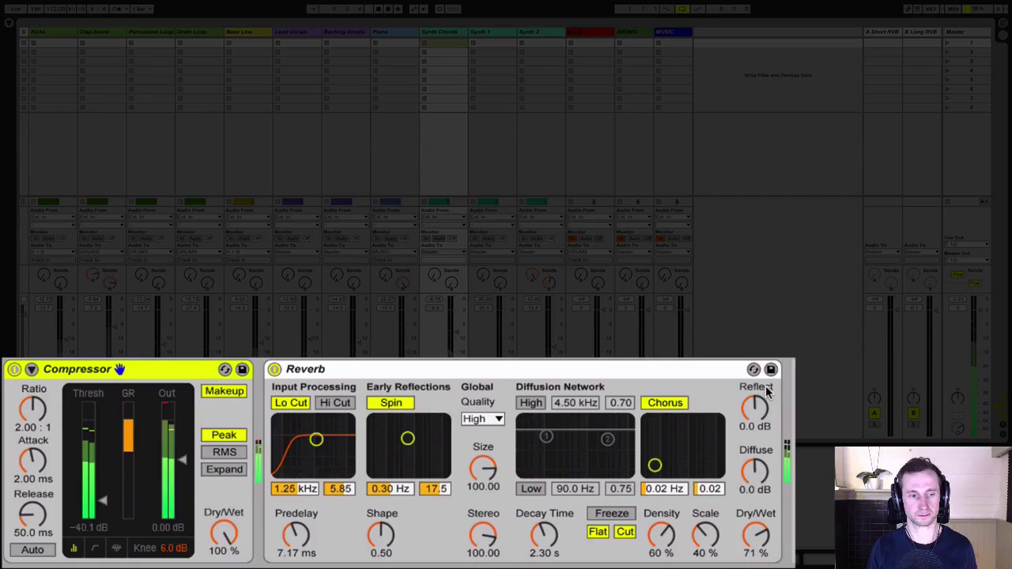
{"action": "key", "text": "ctrl+y"}
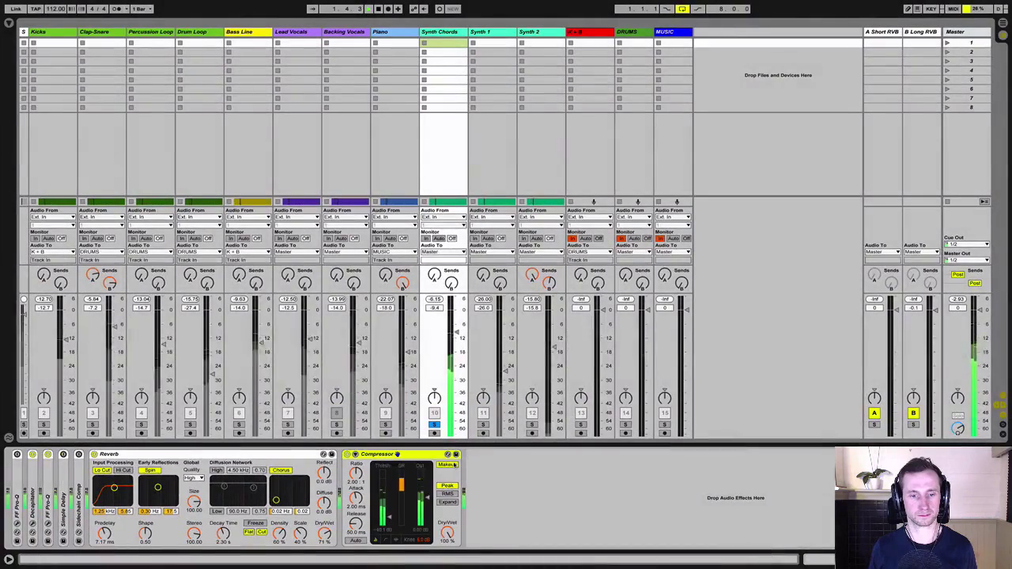
Toggle the Synth Chords Compressor's Makeup gain, then select the Lead Vocals track.
{"action": "left_click", "coordinate": [451, 466]}
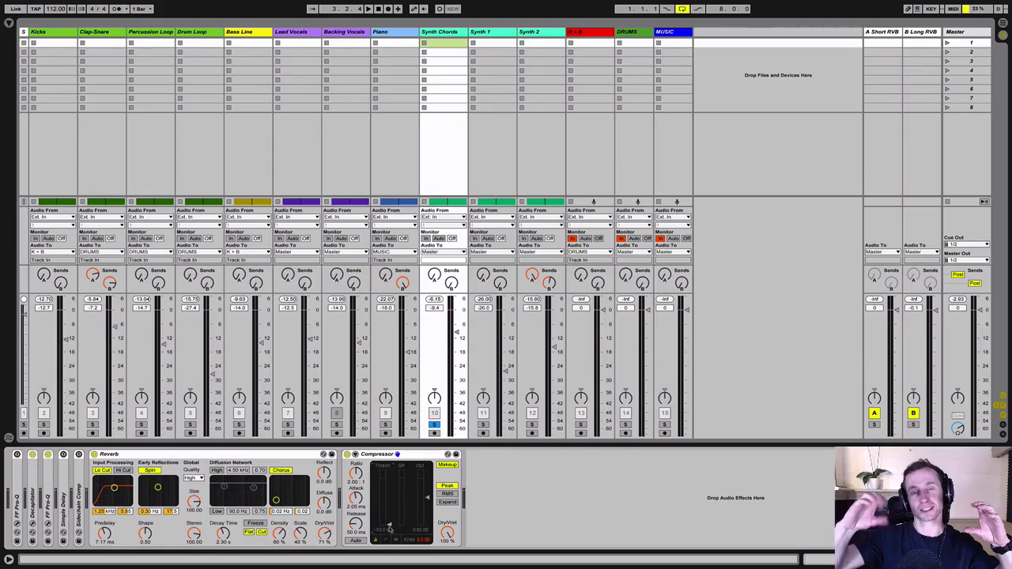
{"action": "key", "text": "Left"}
{"action": "key", "text": "Left"}
{"action": "key", "text": "Left"}
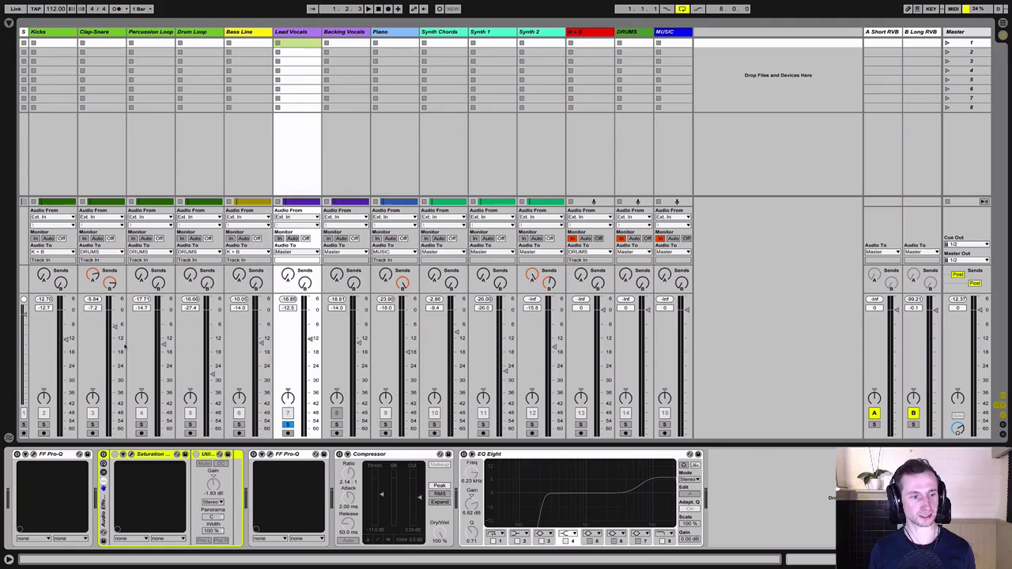
{"action": "left_click", "coordinate": [27, 454]}
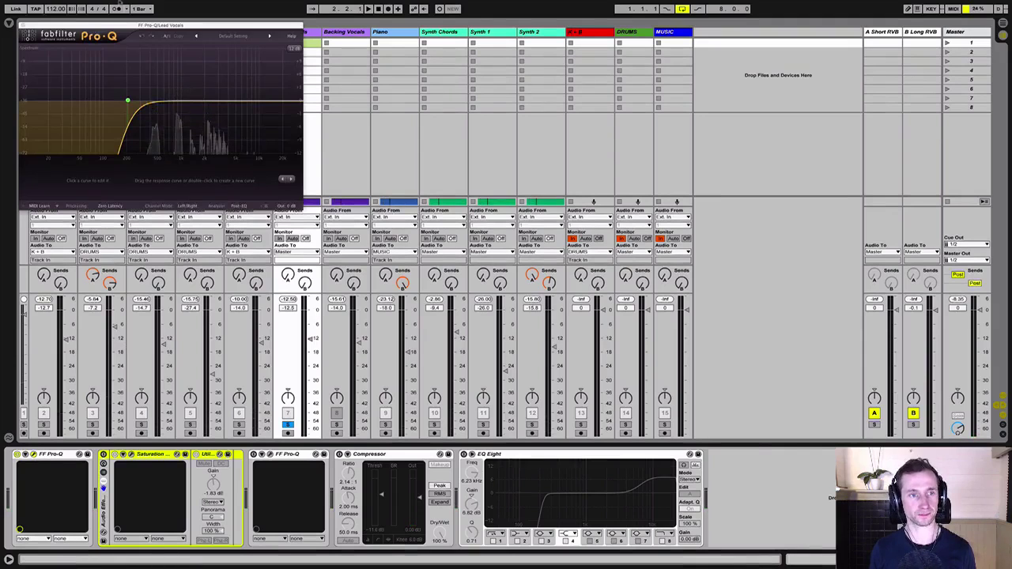
{"action": "left_click_drag", "start_coordinate": [127, 100], "coordinate": [456, 152]}
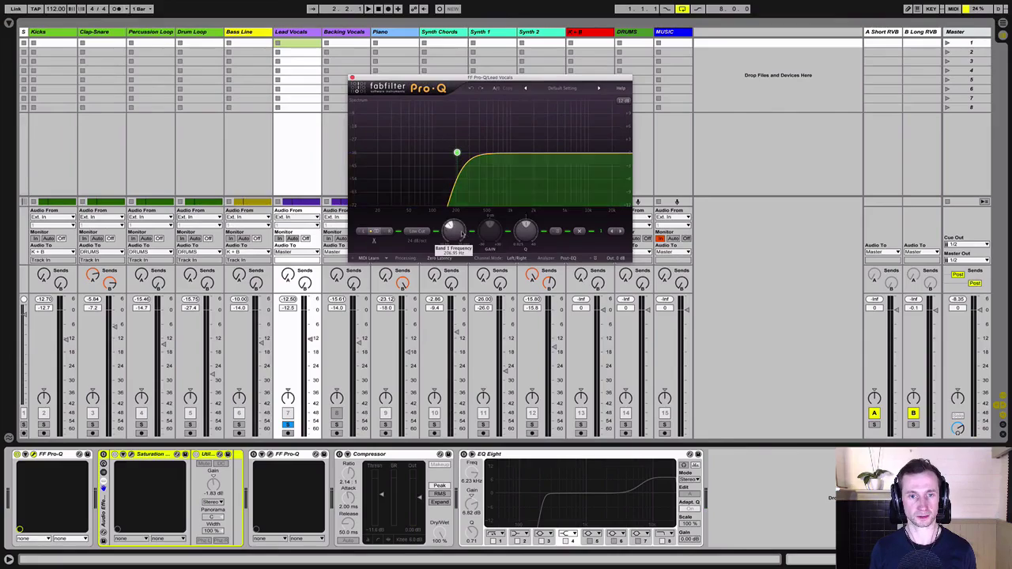
{"action": "left_click_drag", "start_coordinate": [454, 231], "coordinate": [453, 236]}
{"action": "key", "text": "space"}
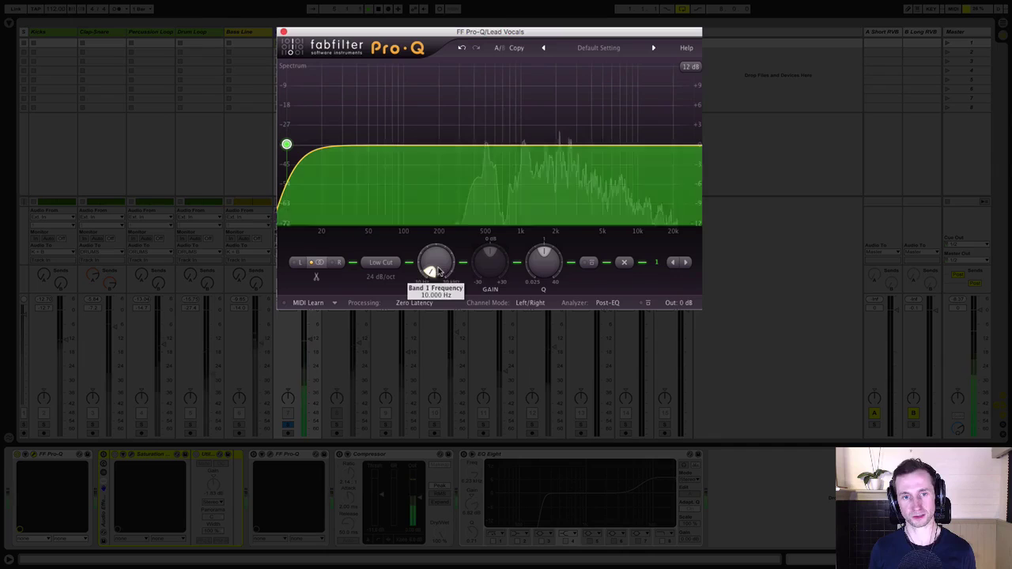
{"action": "left_click_drag", "start_coordinate": [438, 262], "coordinate": [427, 183]}
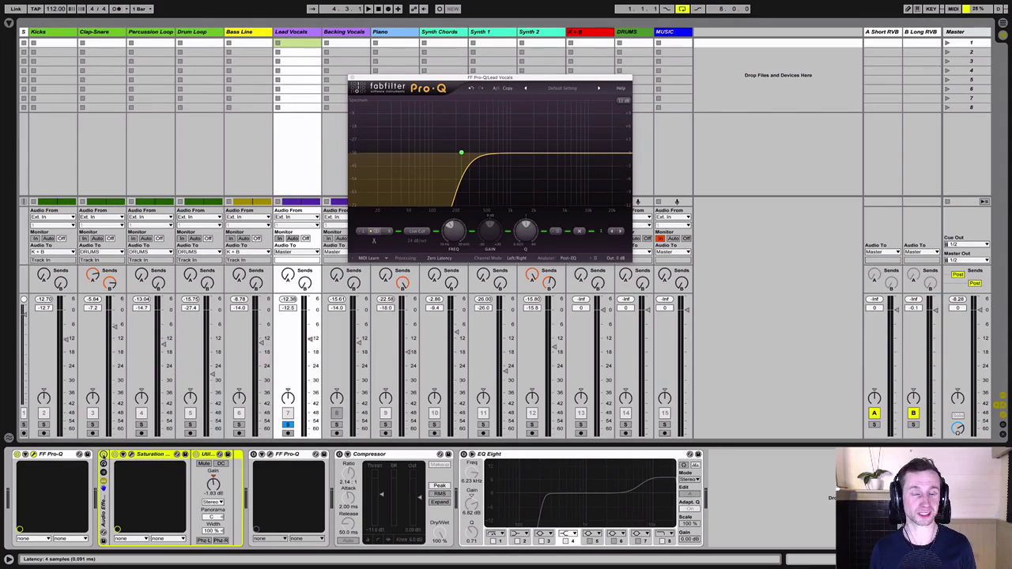
{"action": "key", "text": "space"}
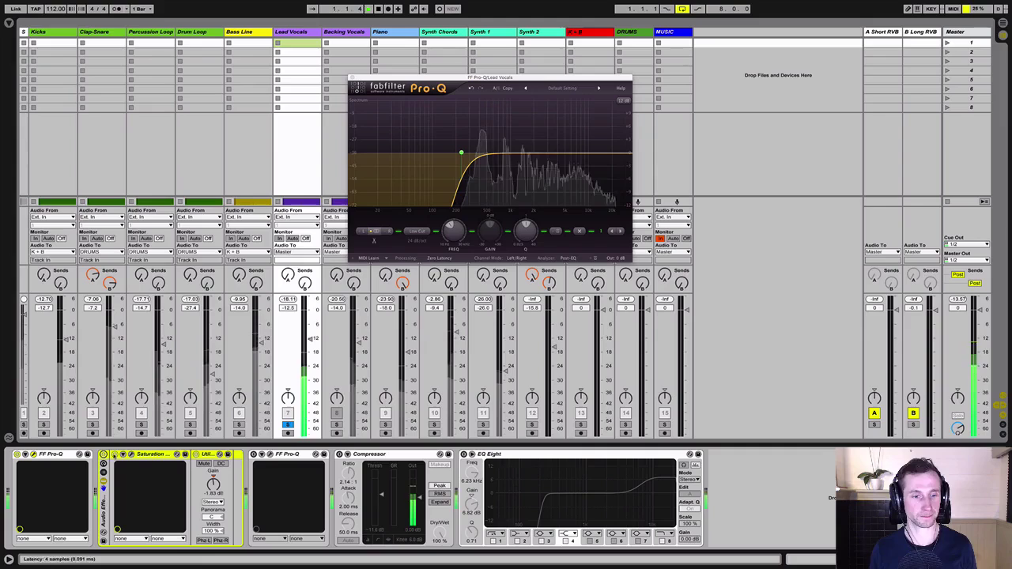
{"action": "key", "text": "space"}
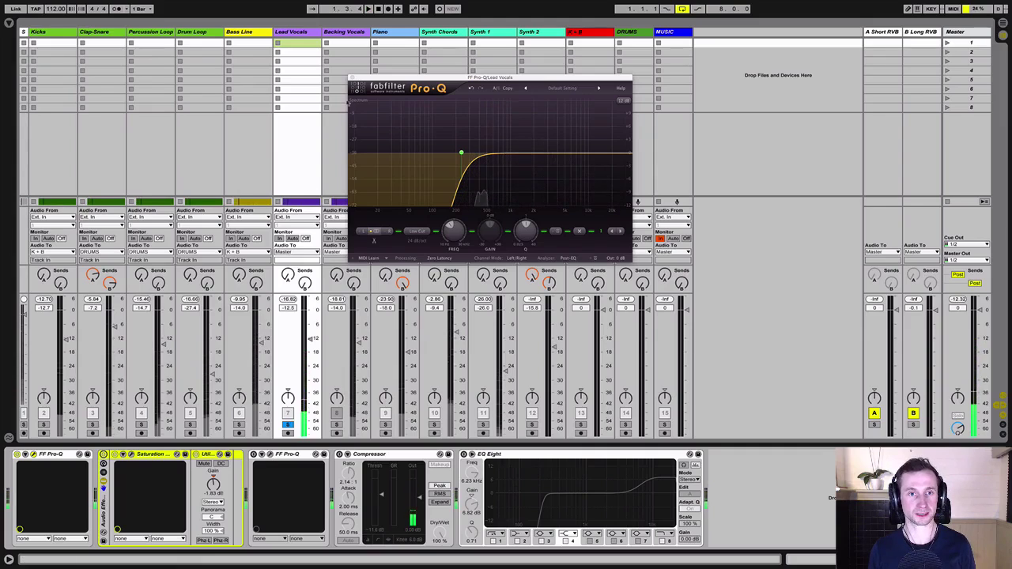
{"action": "left_click", "coordinate": [272, 455]}
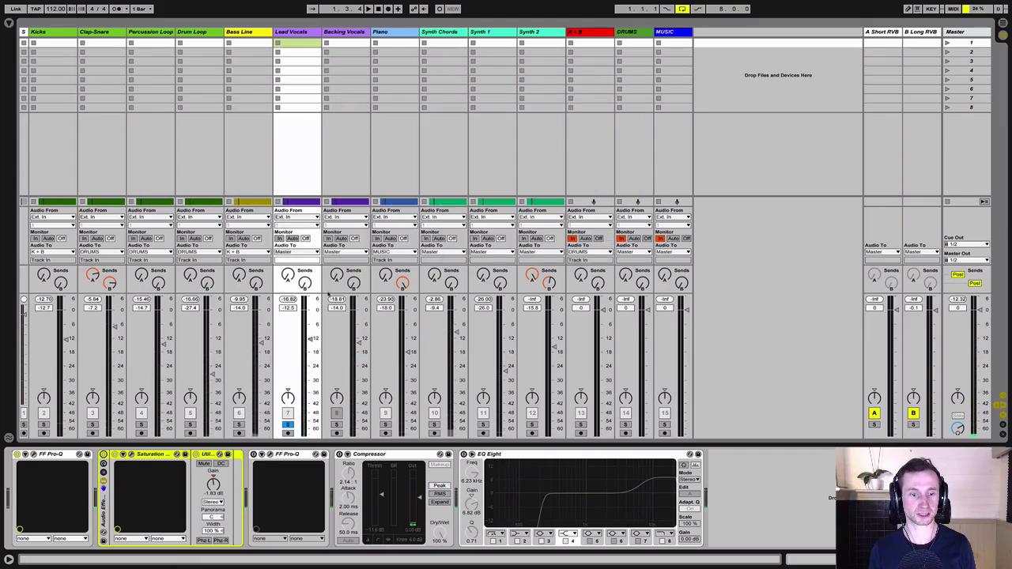
Open the second Pro-Q on Lead Vocals and disable its low-cut band, playing to hear it.
{"action": "left_click", "coordinate": [275, 457]}
{"action": "left_click", "coordinate": [271, 455]}
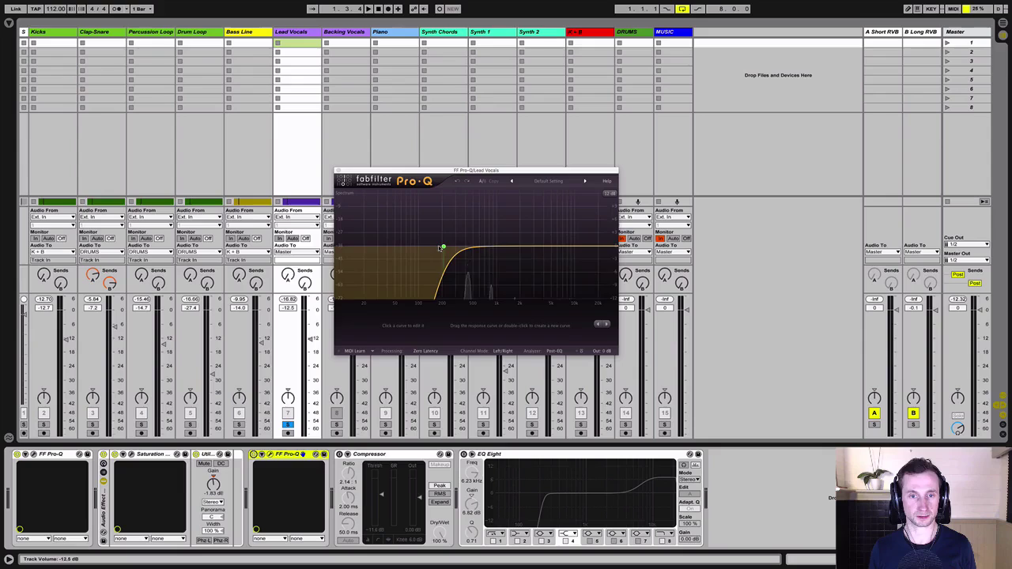
{"action": "left_click", "coordinate": [444, 248]}
{"action": "right_click", "coordinate": [444, 248]}
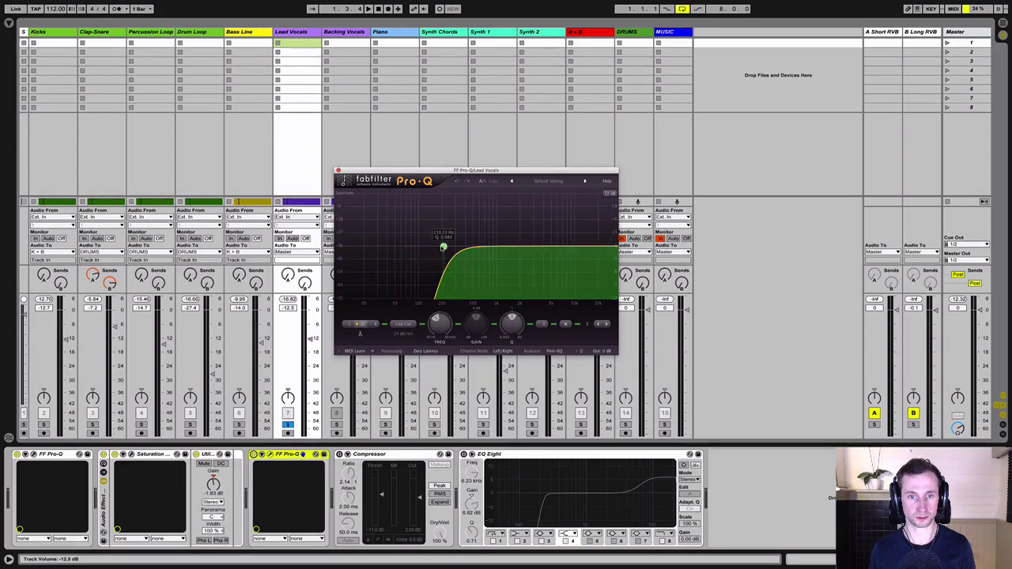
{"action": "left_click", "coordinate": [459, 251]}
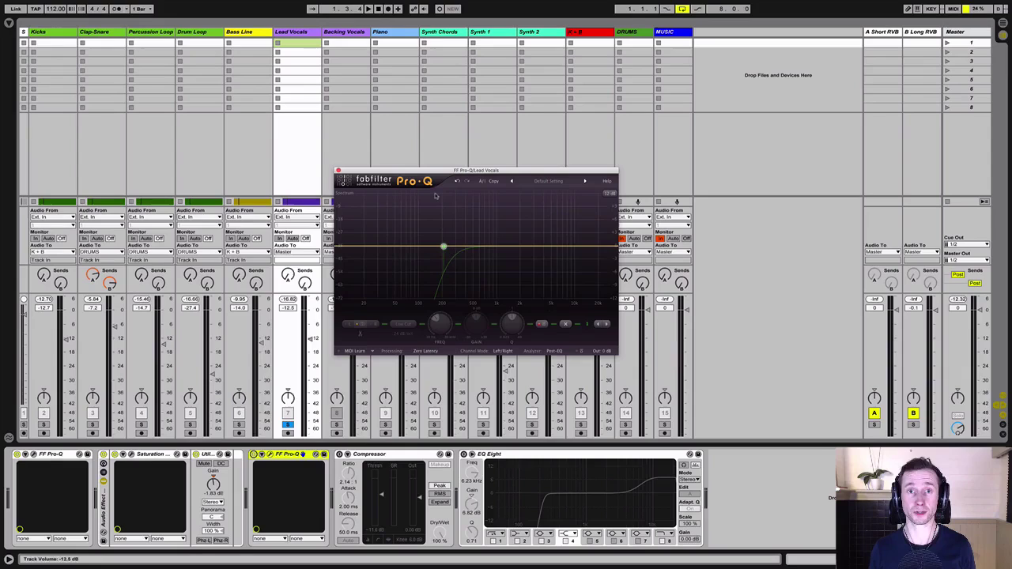
{"action": "key", "text": "space"}
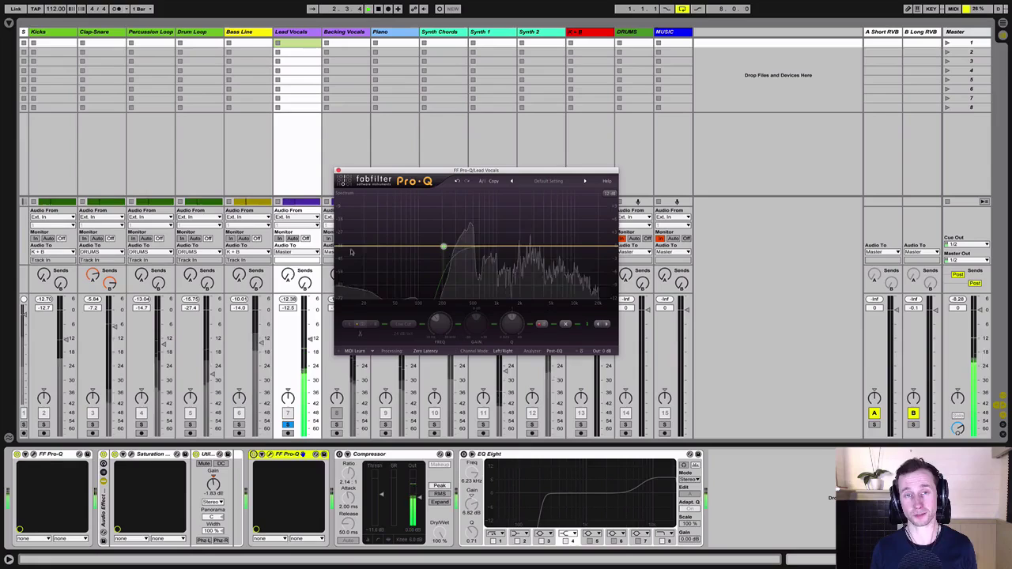
Re-enable the low-cut band, switch on the Lead Vocals Compressor, and close the Pro-Q window.
{"action": "right_click", "coordinate": [443, 248]}
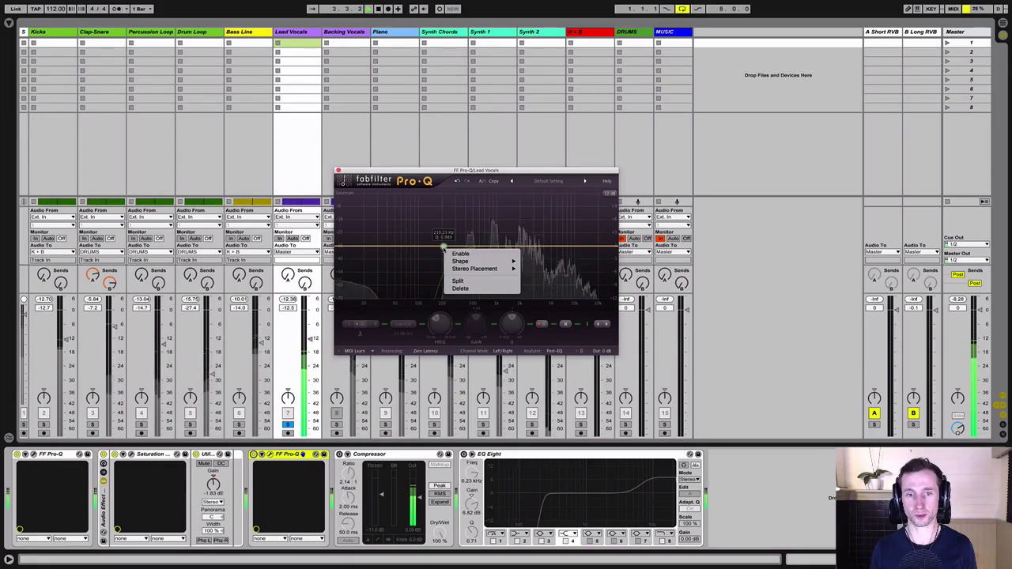
{"action": "left_click", "coordinate": [457, 253]}
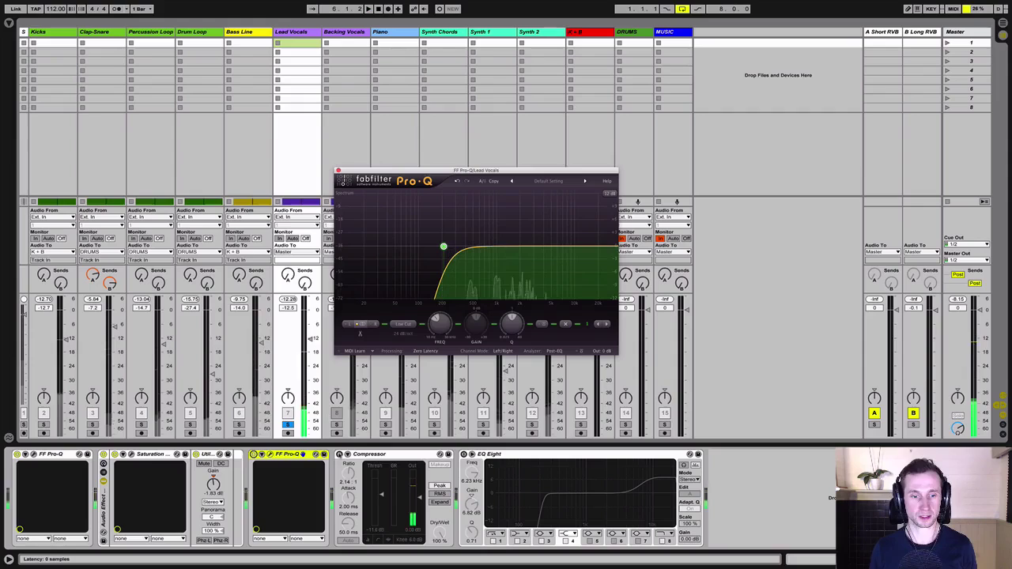
{"action": "left_click", "coordinate": [334, 168]}
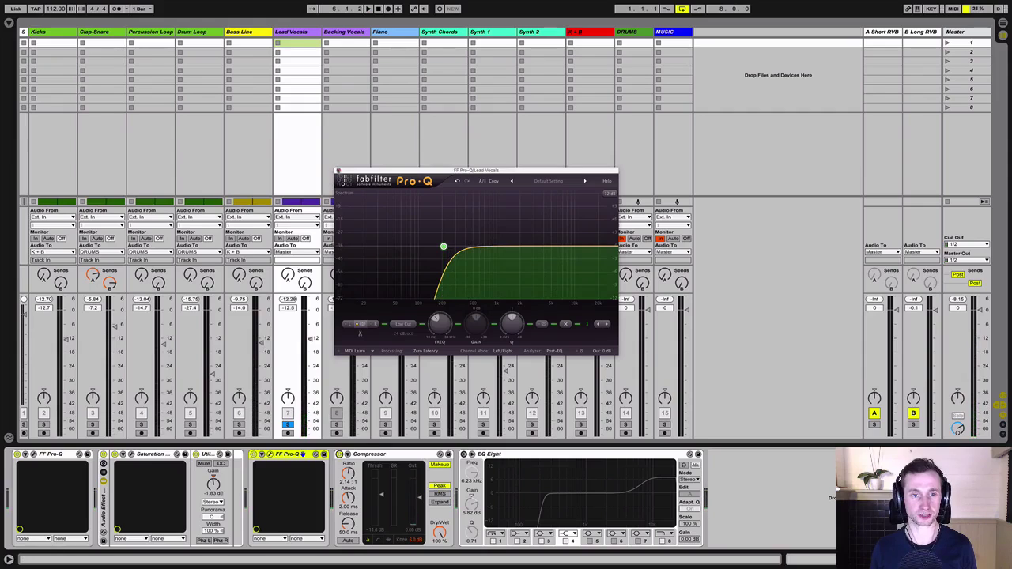
{"action": "left_click", "coordinate": [337, 170]}
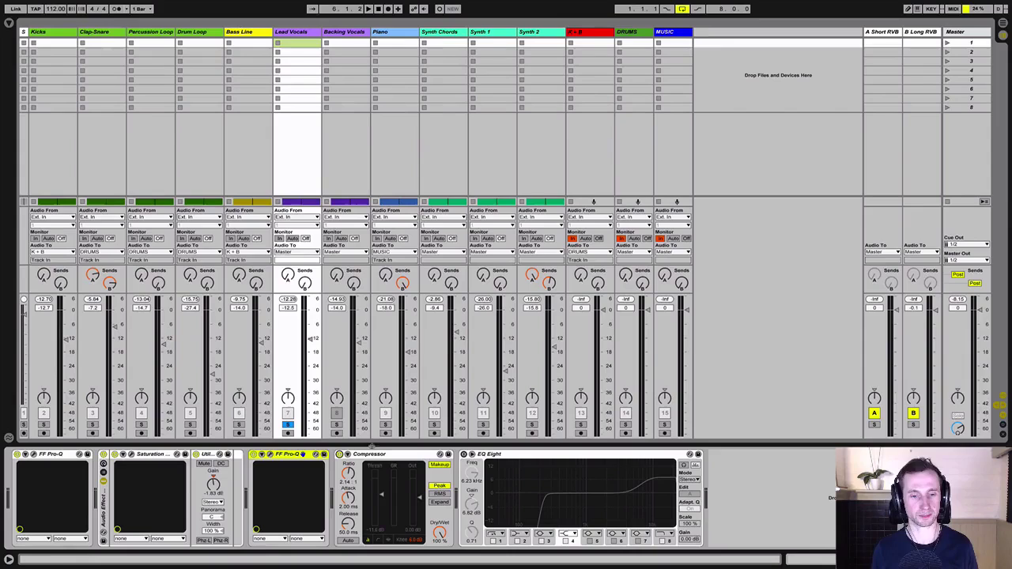
{"action": "key", "text": "space"}
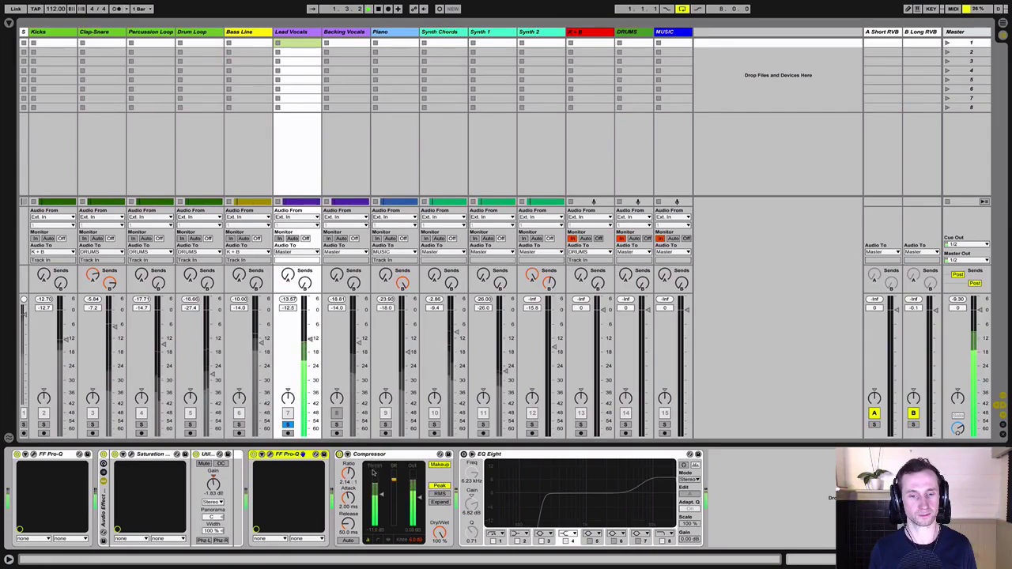
{"action": "key", "text": "space"}
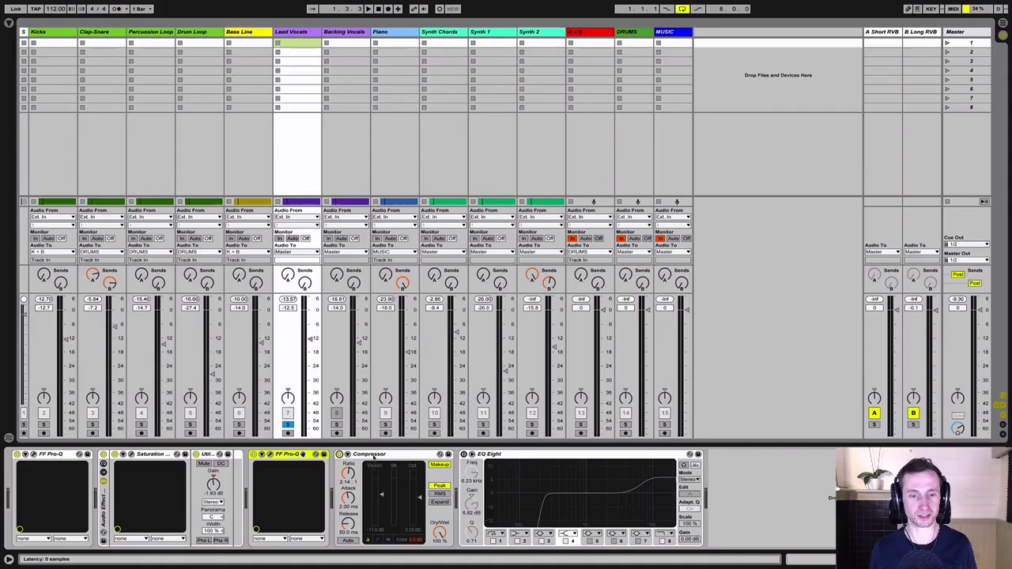
{"action": "key", "text": "space"}
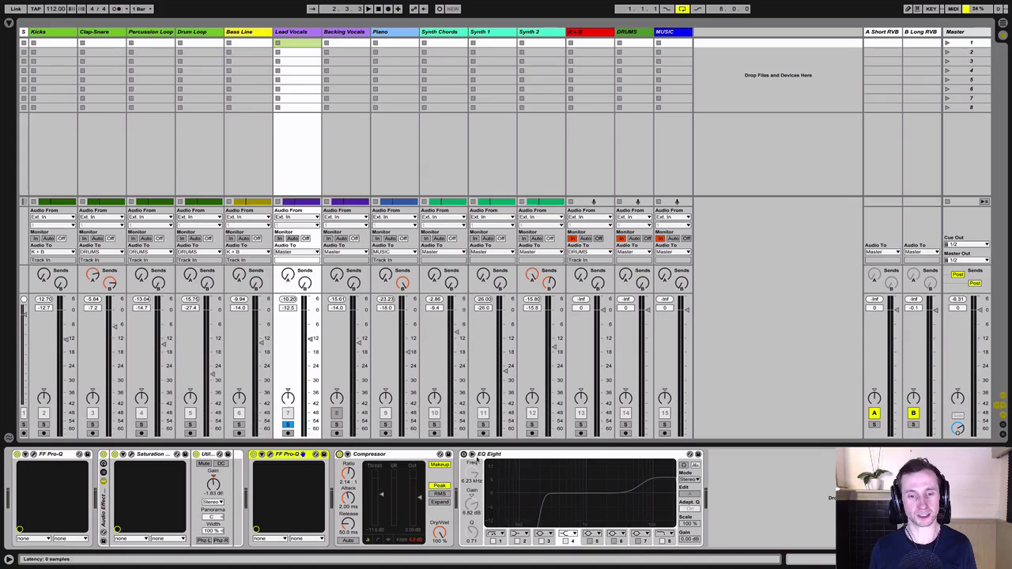
Enable the Lead Vocals EQ Eight, comparing it bypassed during playback, then show the A Short RVB chain.
{"action": "left_click", "coordinate": [464, 455]}
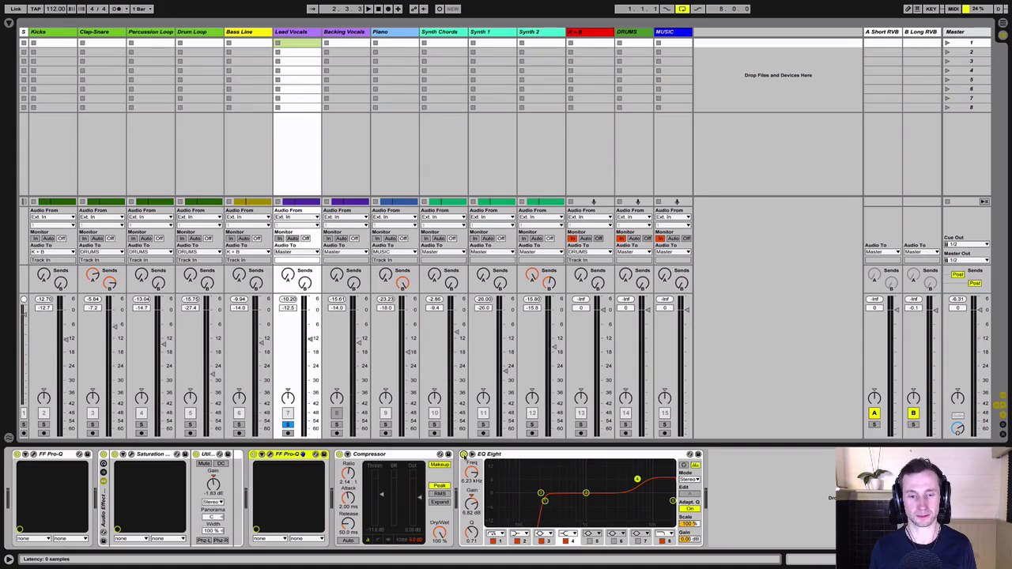
{"action": "key", "text": "space"}
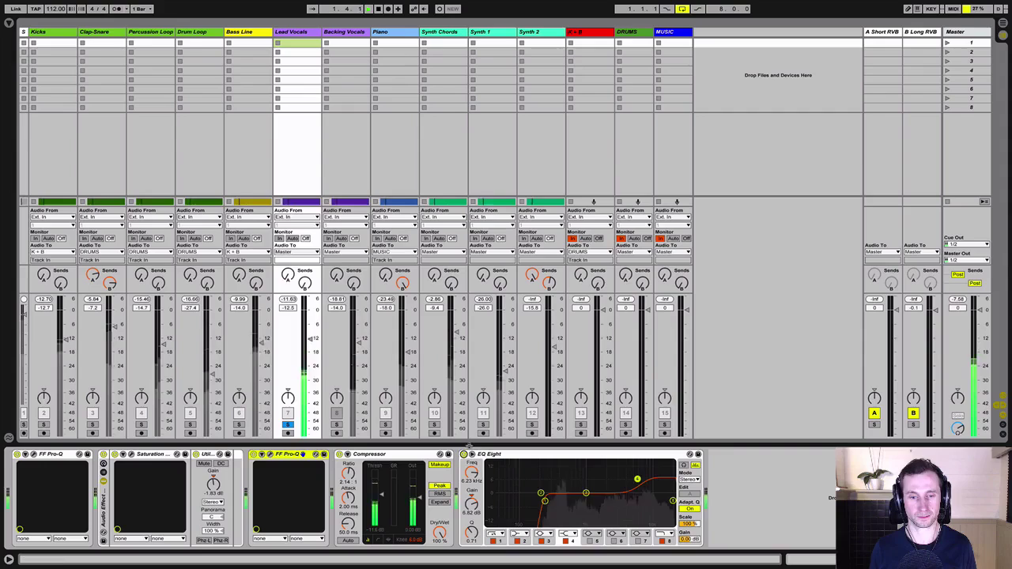
{"action": "left_click", "coordinate": [464, 455]}
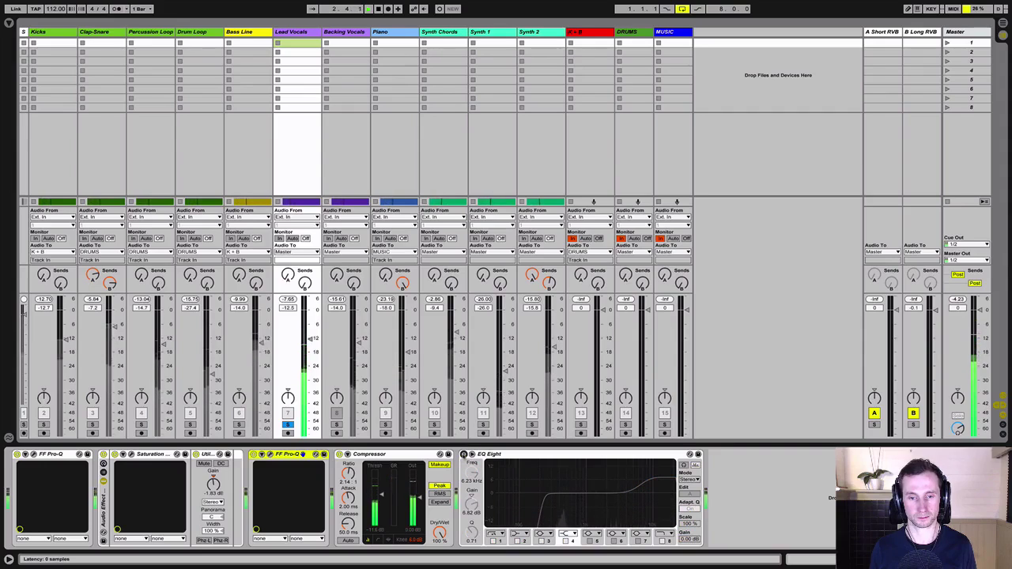
{"action": "left_click", "coordinate": [463, 455]}
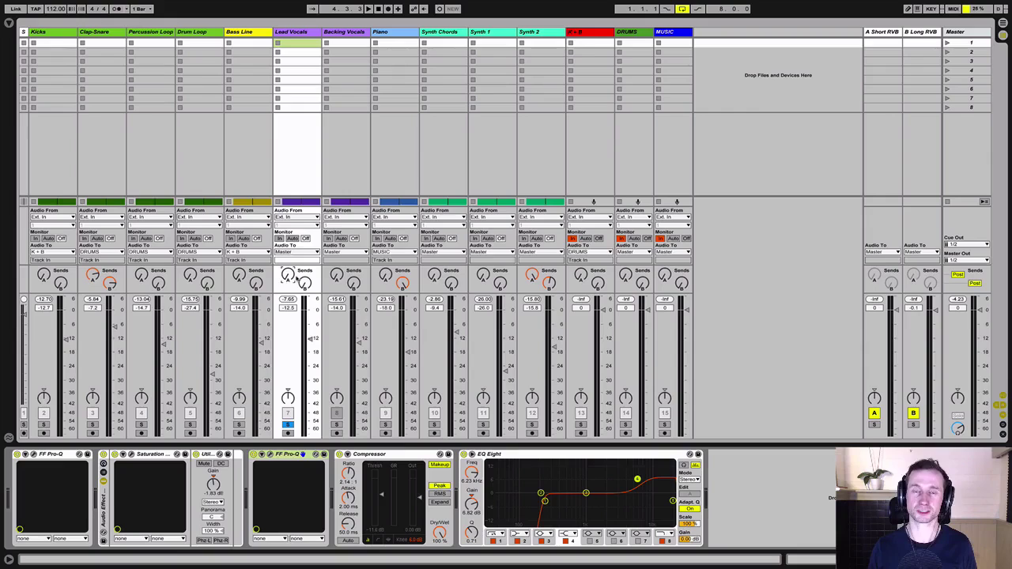
{"action": "left_click", "coordinate": [886, 32]}
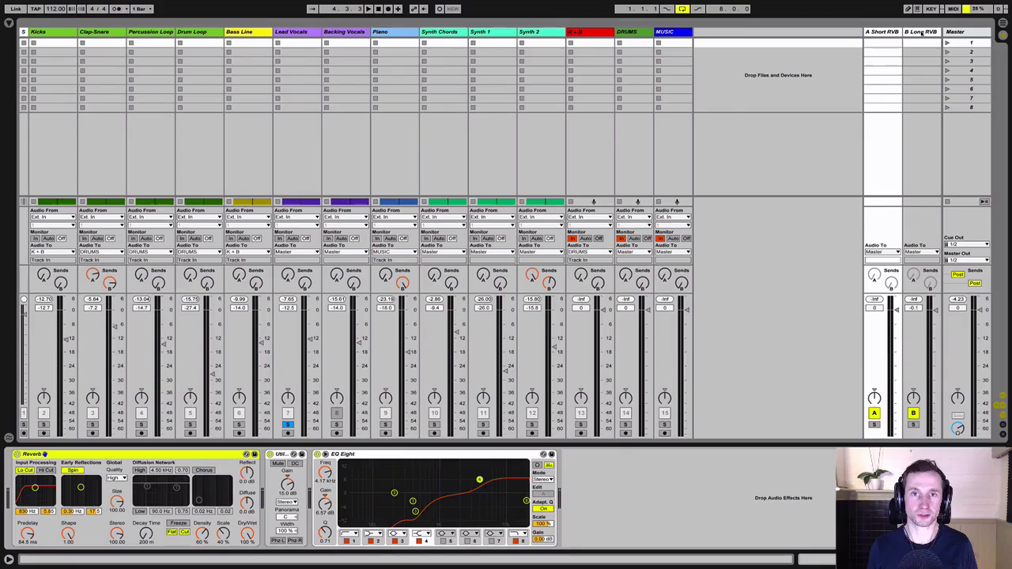
{"action": "left_click", "coordinate": [922, 33]}
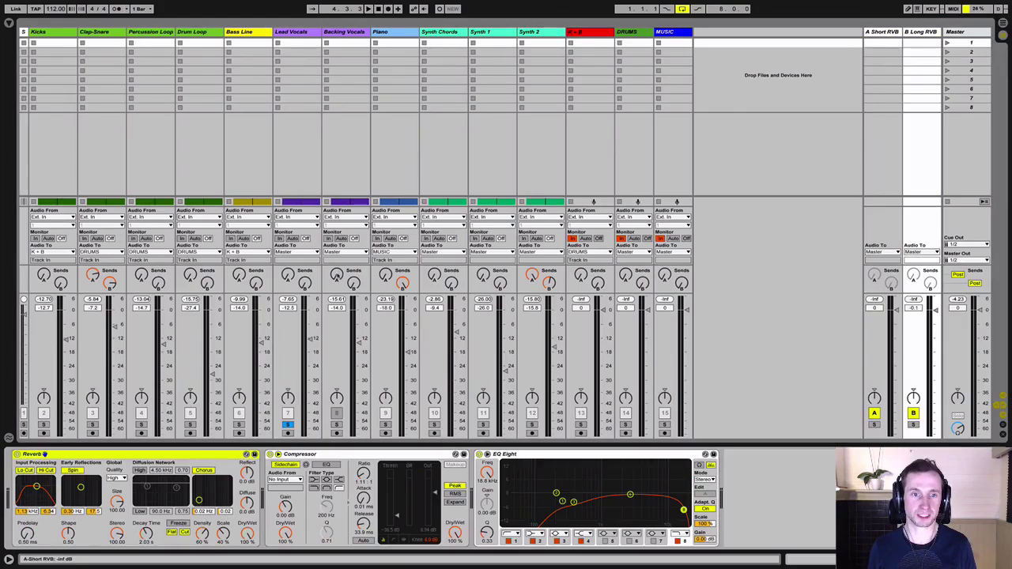
{"action": "left_click", "coordinate": [884, 34]}
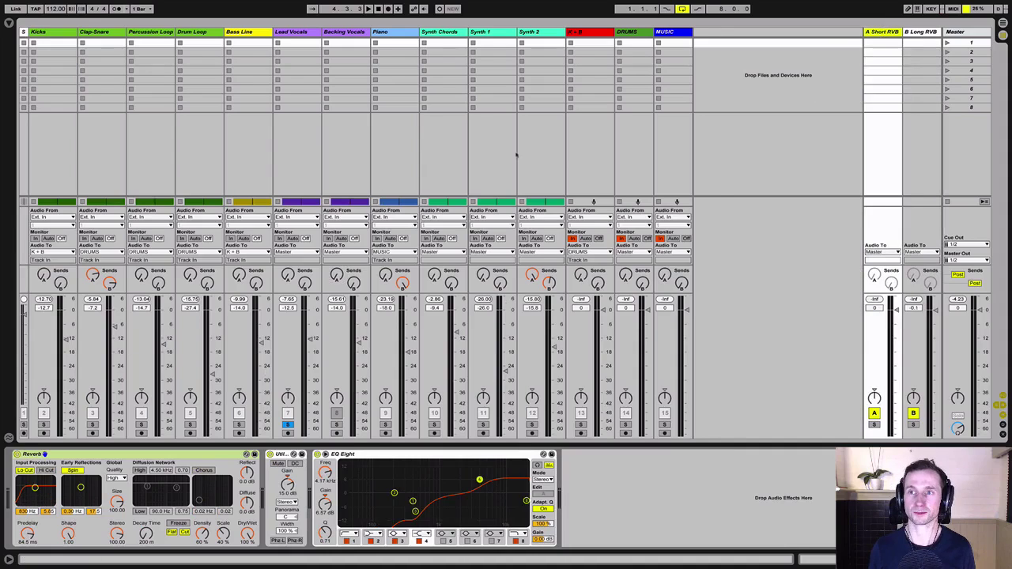
{"action": "left_click", "coordinate": [921, 33]}
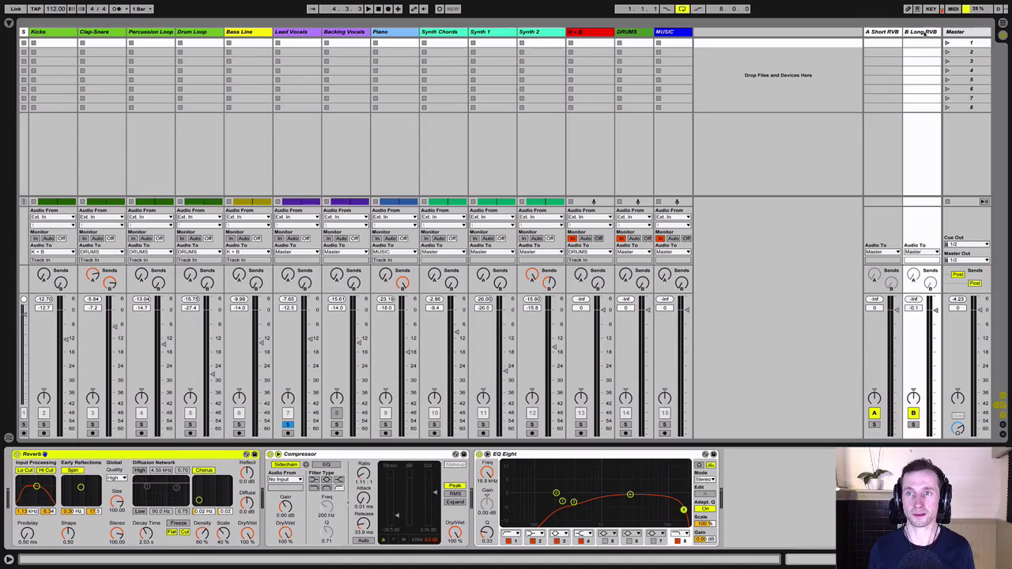
{"action": "left_click", "coordinate": [882, 32]}
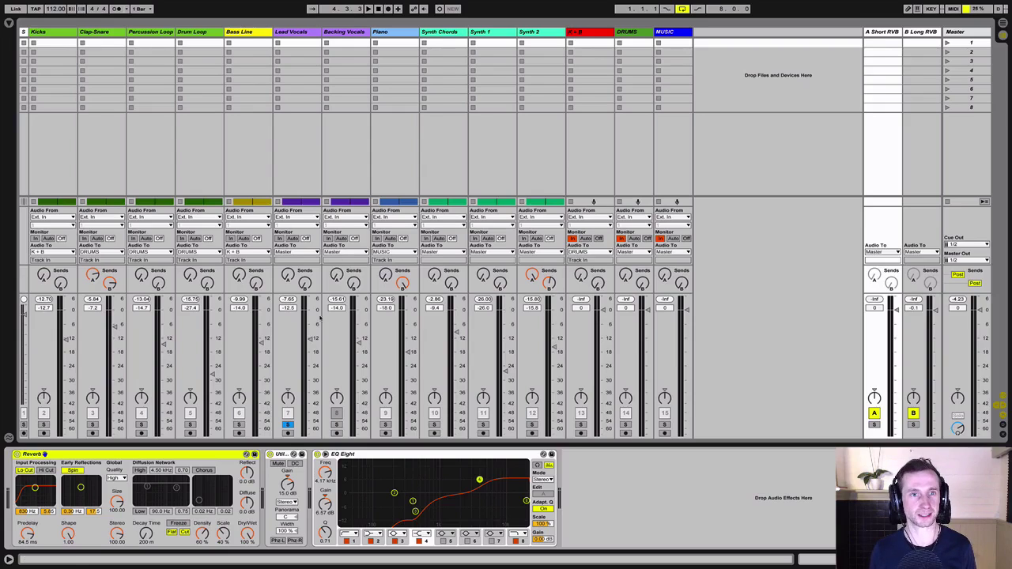
Raise Lead Vocals Send A and a quieter Send B (about −7.6 dB), comparing returns off and on.
{"action": "key", "text": "space"}
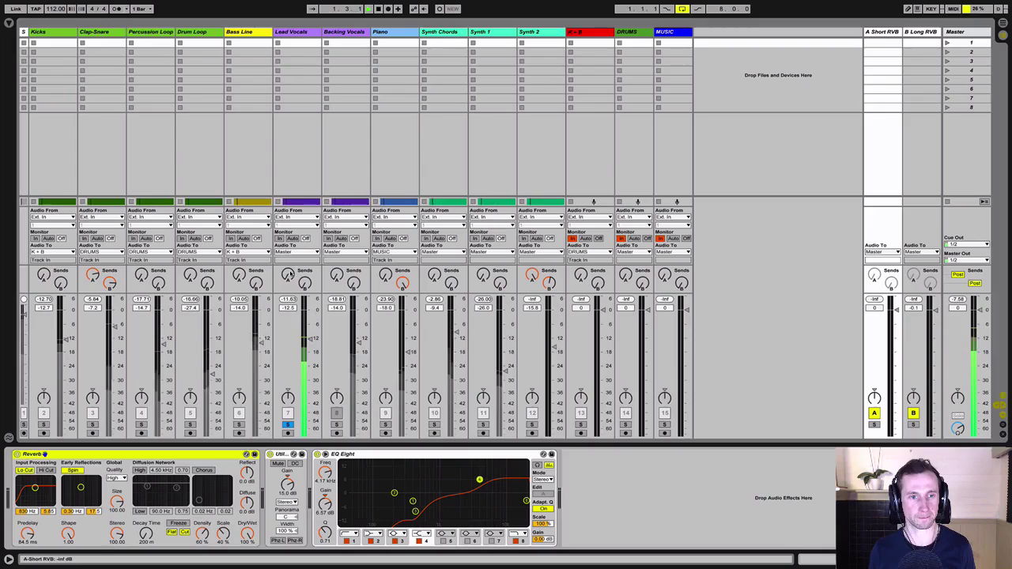
{"action": "left_click_drag", "start_coordinate": [288, 275], "coordinate": [288, 237]}
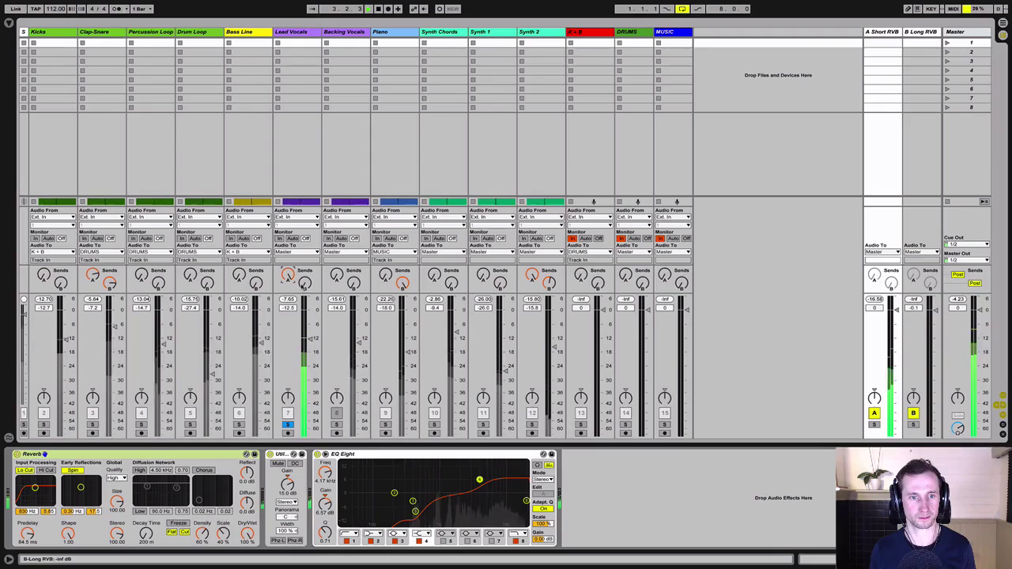
{"action": "left_click_drag", "start_coordinate": [304, 283], "coordinate": [305, 260]}
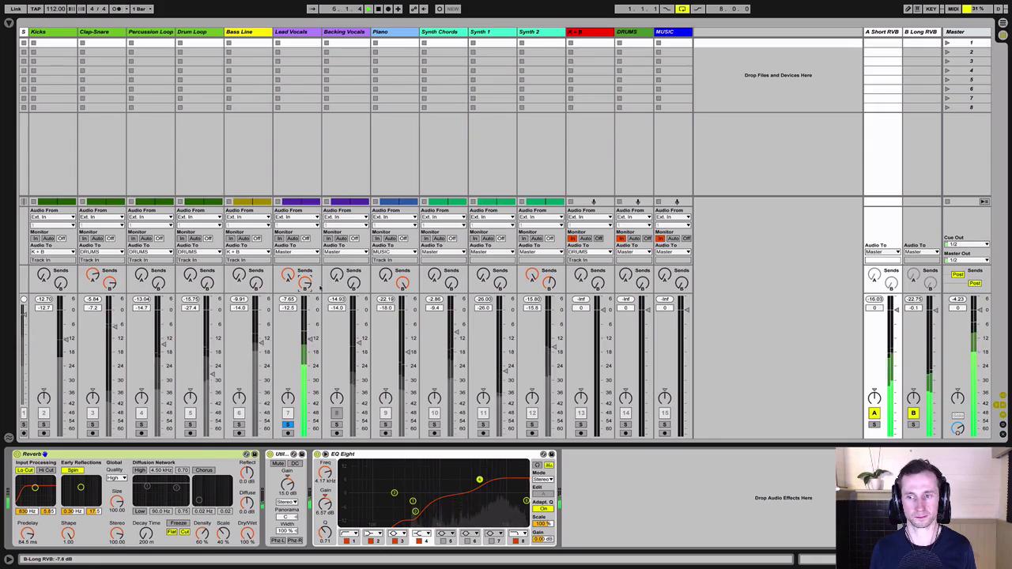
{"action": "left_click", "coordinate": [874, 413]}
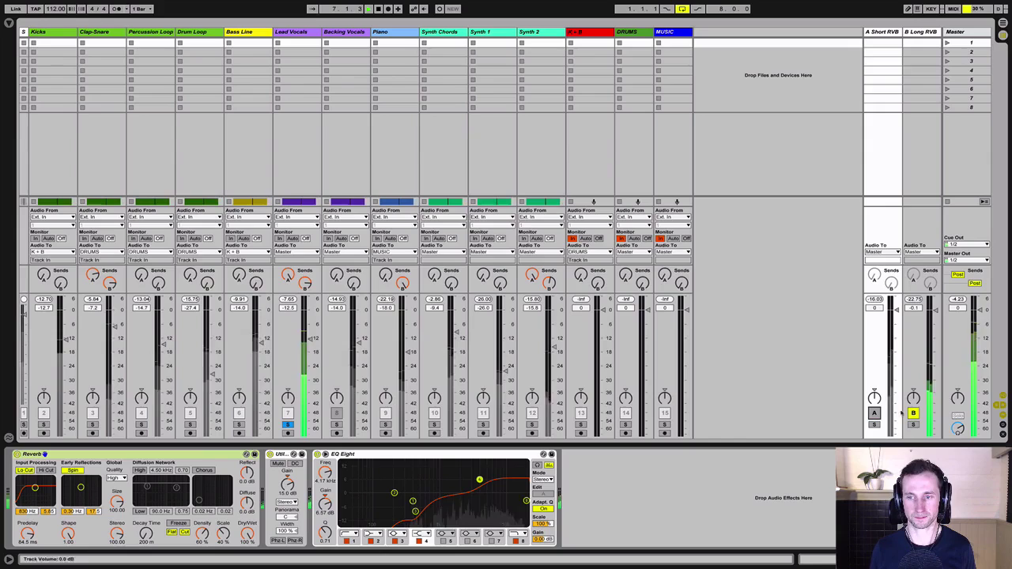
{"action": "left_click", "coordinate": [913, 413]}
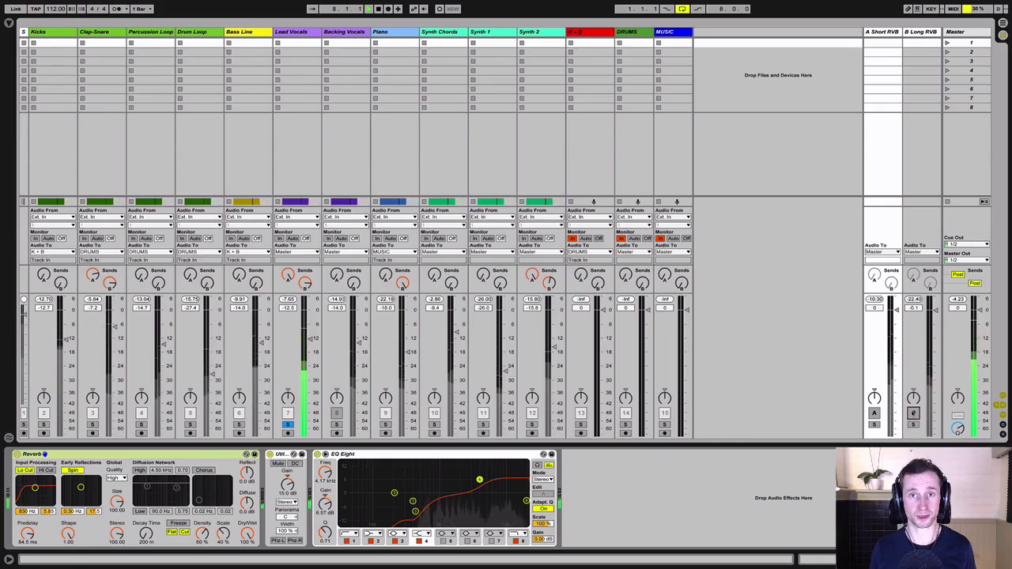
{"action": "left_click", "coordinate": [913, 413]}
{"action": "left_click", "coordinate": [874, 413]}
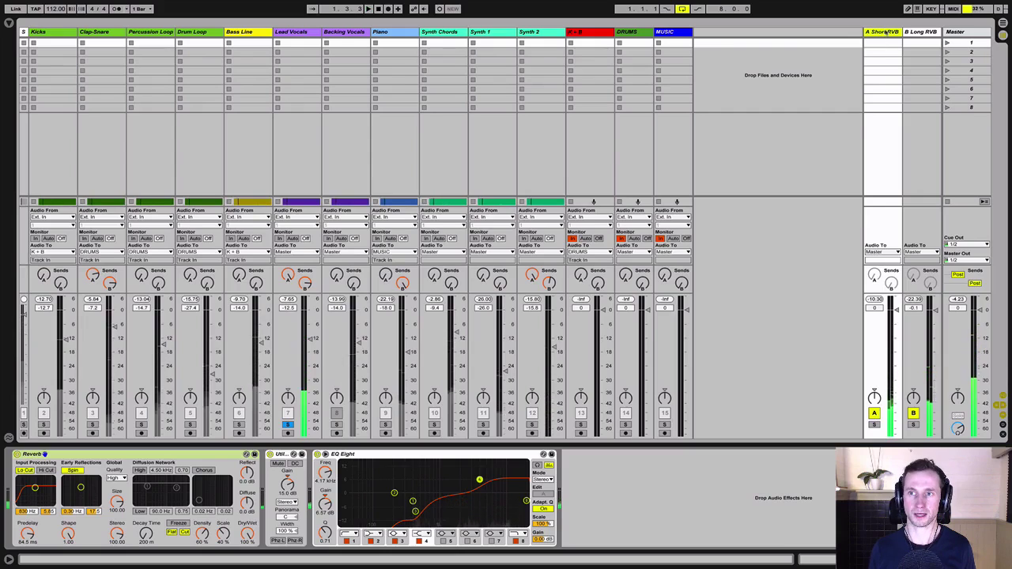
{"action": "left_click", "coordinate": [913, 34]}
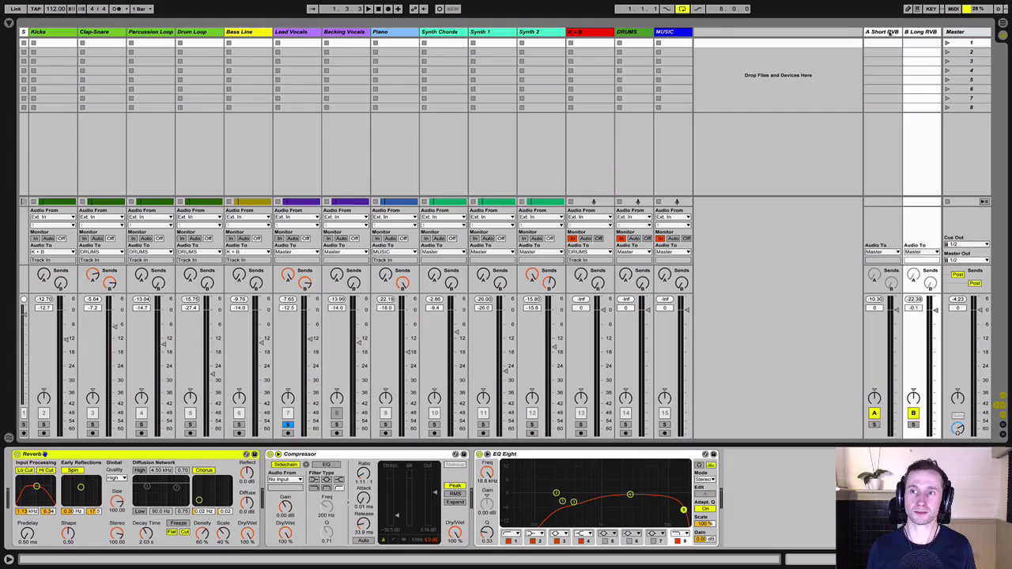
{"action": "left_click", "coordinate": [880, 32]}
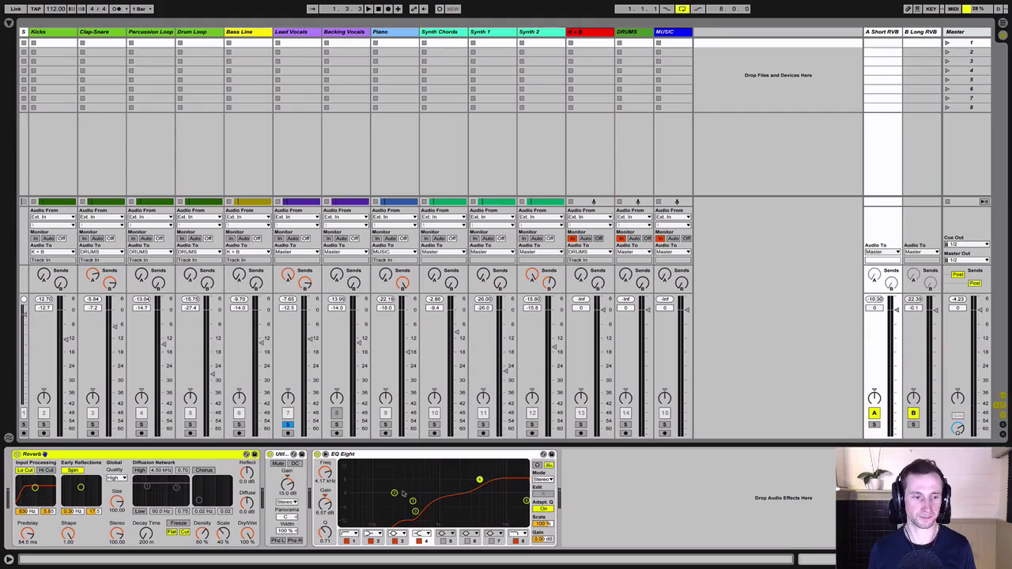
{"action": "left_click", "coordinate": [299, 33]}
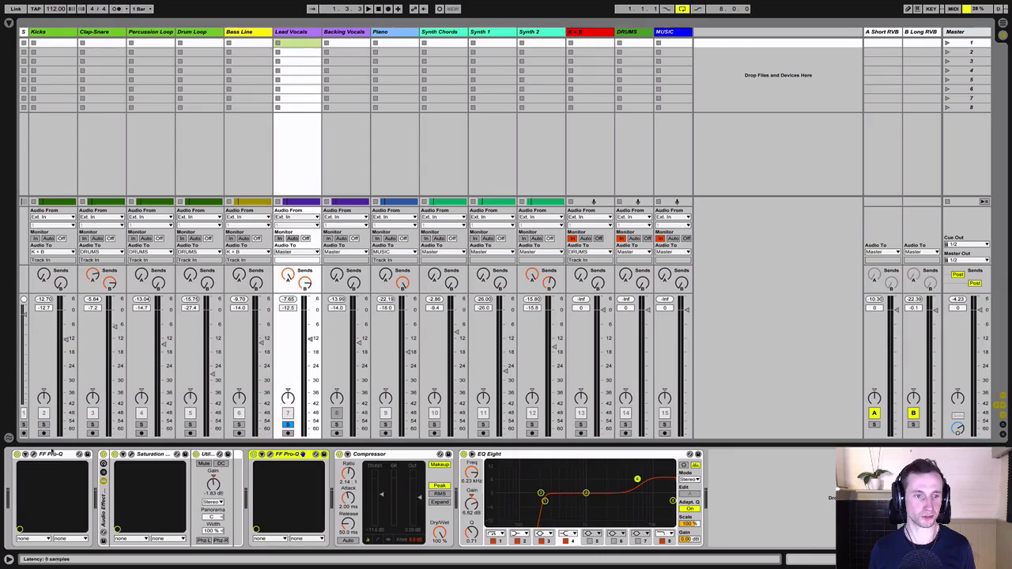
{"action": "left_click", "coordinate": [886, 32]}
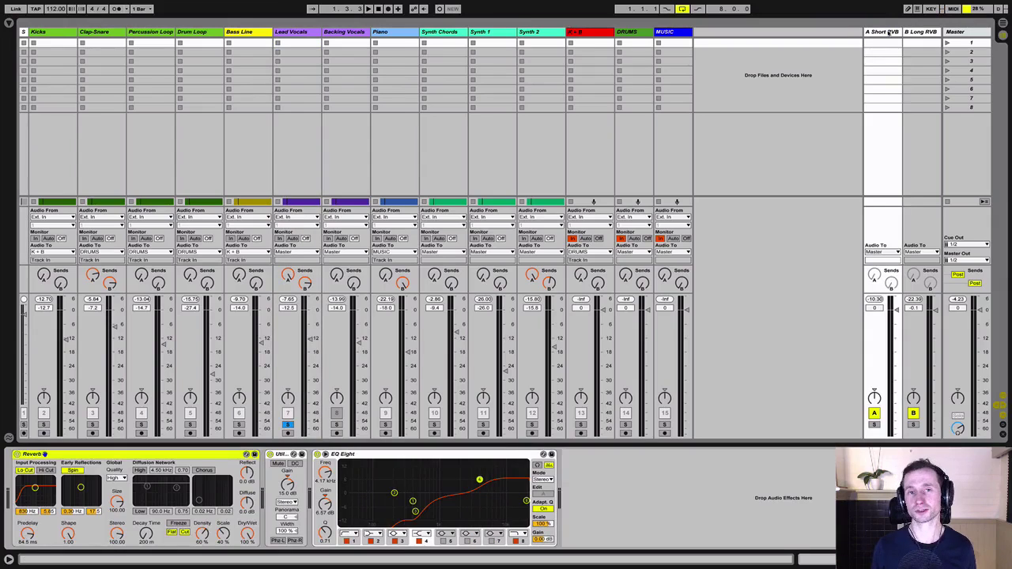
{"action": "left_click", "coordinate": [924, 32]}
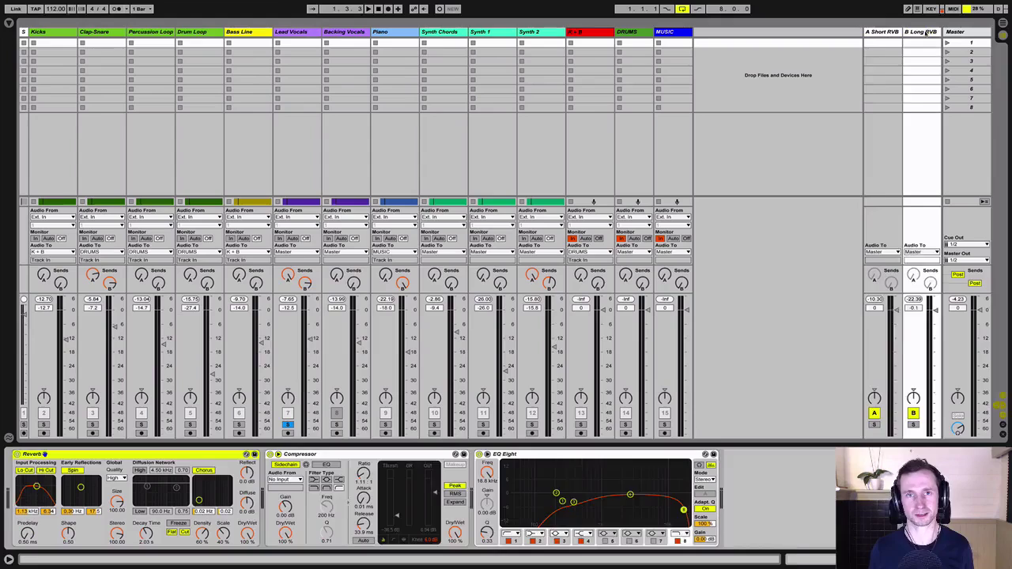
{"action": "left_click", "coordinate": [882, 32]}
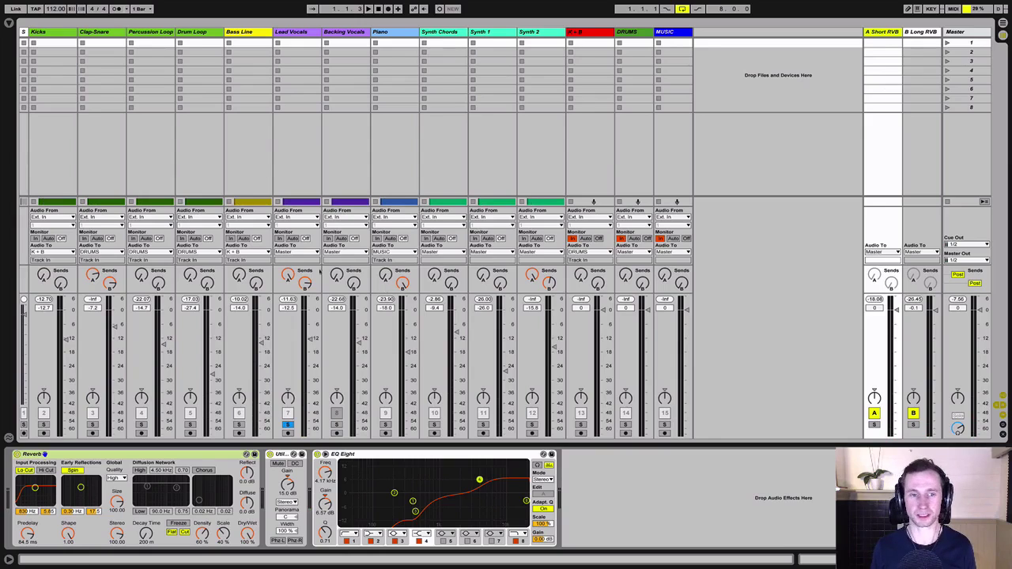
With Backing and Lead Vocals soloed, raise Backing Vocals Send A and a slightly trimmed Send B.
{"action": "key", "text": "space"}
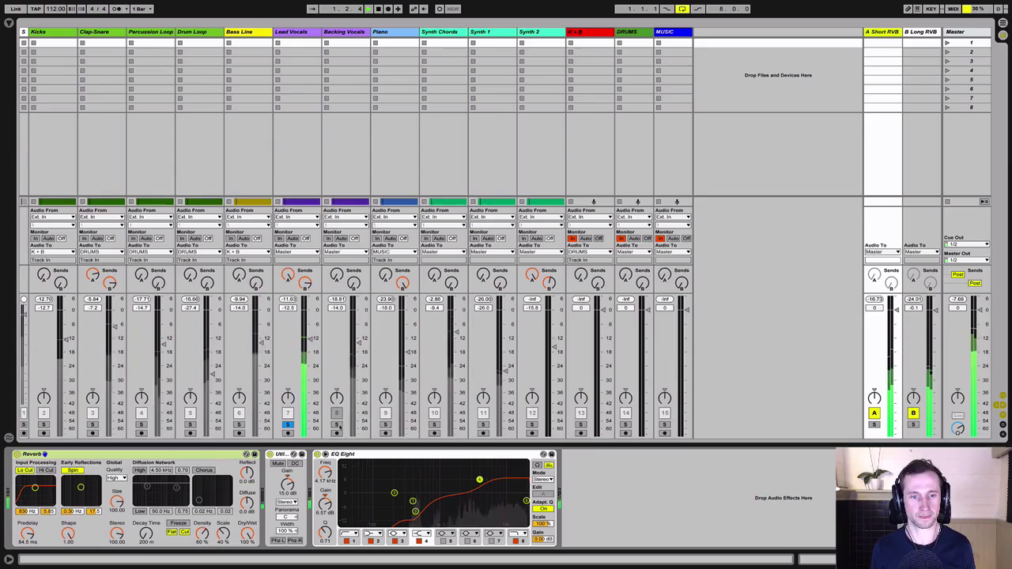
{"action": "left_click", "coordinate": [336, 424]}
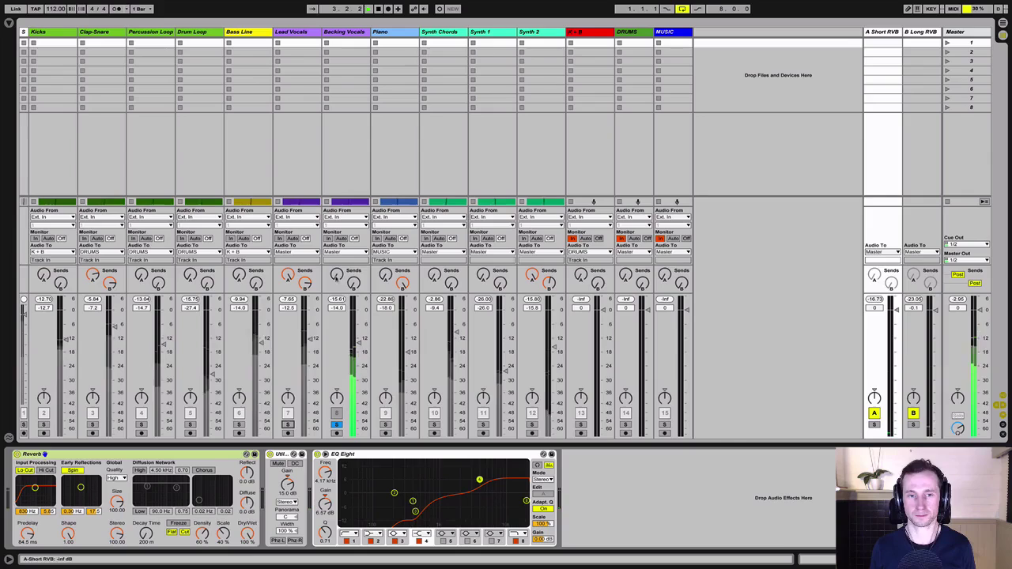
{"action": "left_click_drag", "start_coordinate": [337, 274], "coordinate": [336, 229]}
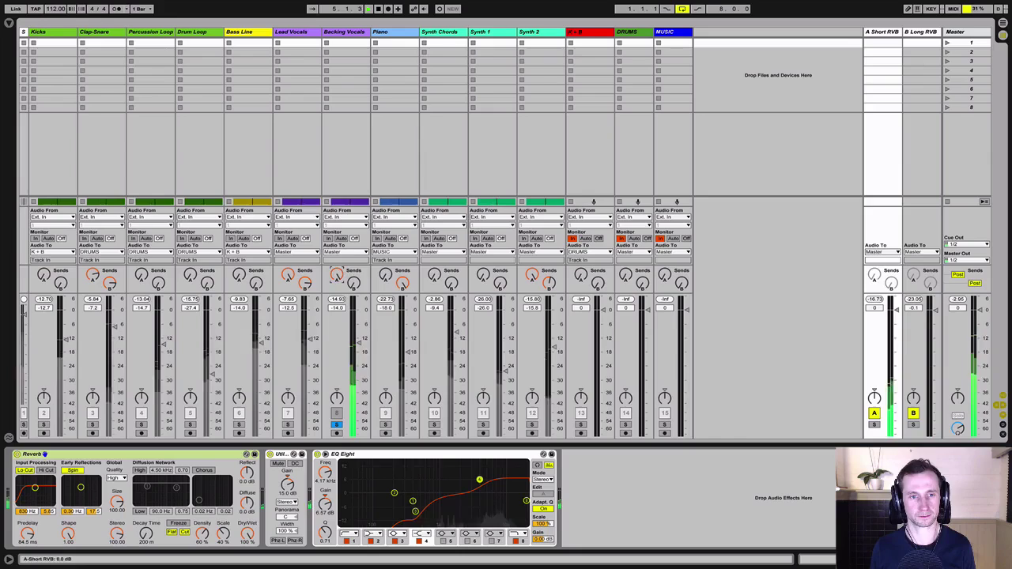
{"action": "left_click_drag", "start_coordinate": [353, 283], "coordinate": [353, 235]}
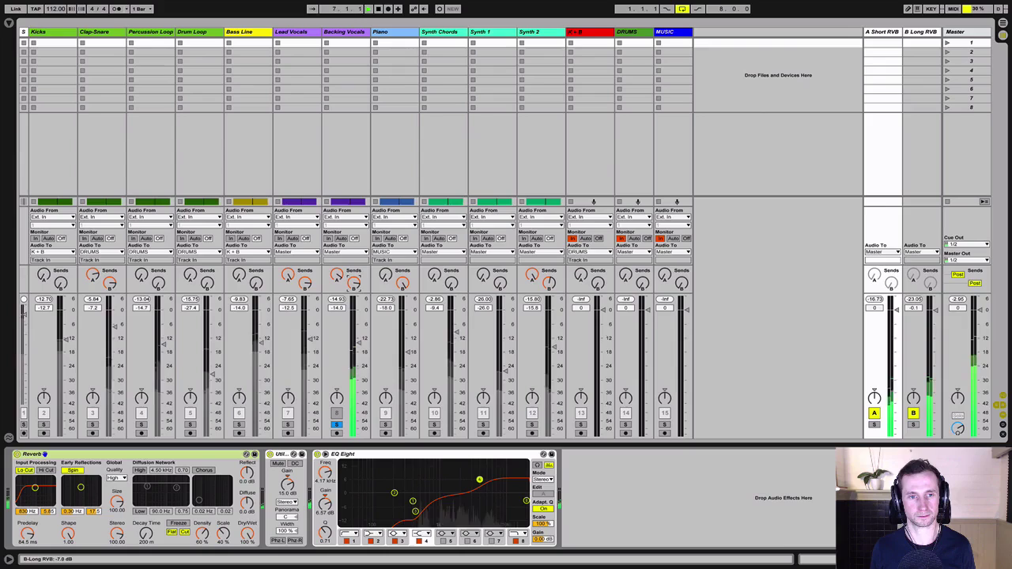
{"action": "left_click", "coordinate": [288, 425]}
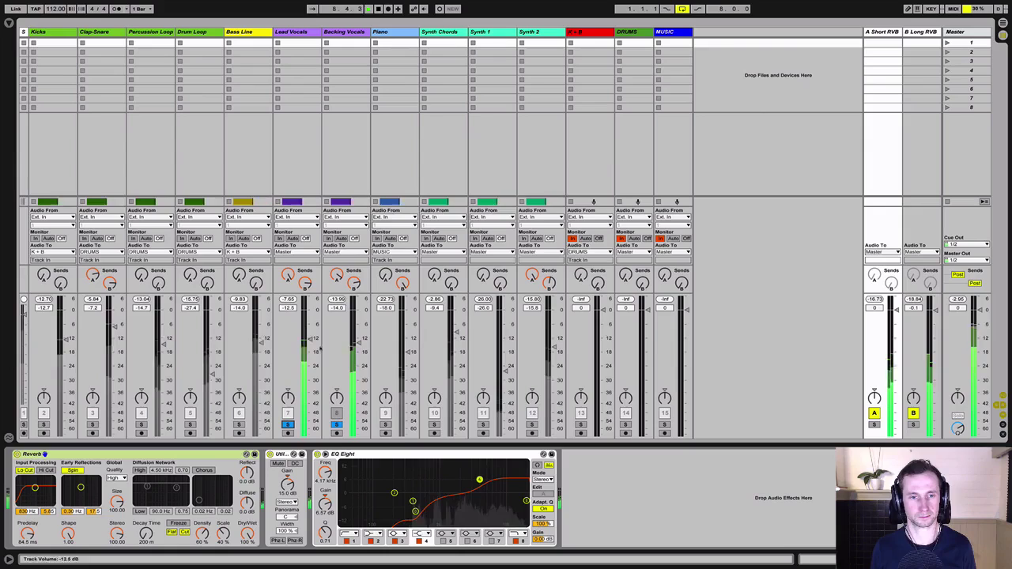
{"action": "left_click_drag", "start_coordinate": [354, 284], "coordinate": [355, 289]}
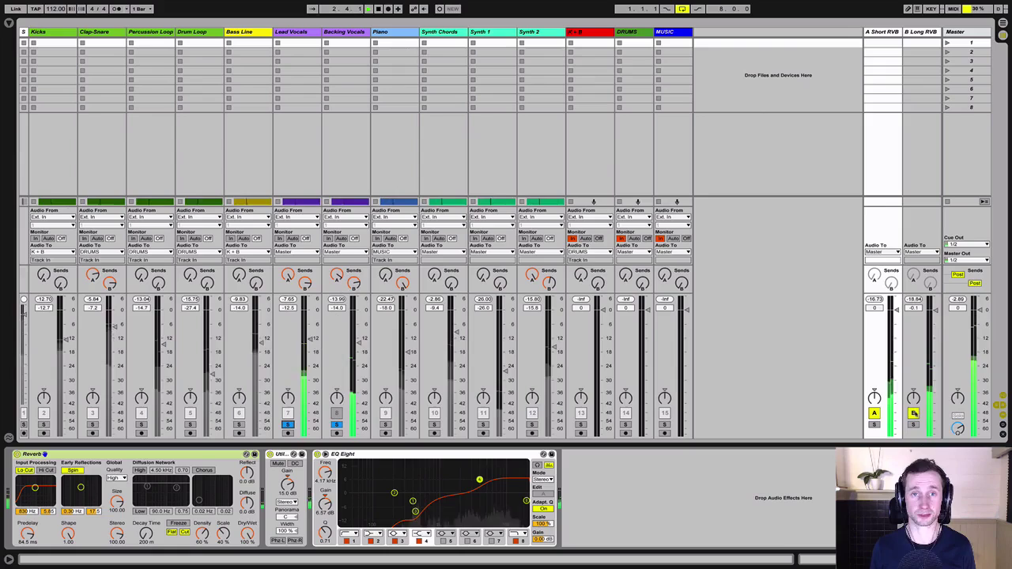
Compare both returns muted and unmuted, then set the short reverb EQ Eight band 8 to 5.94 kHz.
{"action": "left_click", "coordinate": [915, 413]}
{"action": "left_click", "coordinate": [875, 413]}
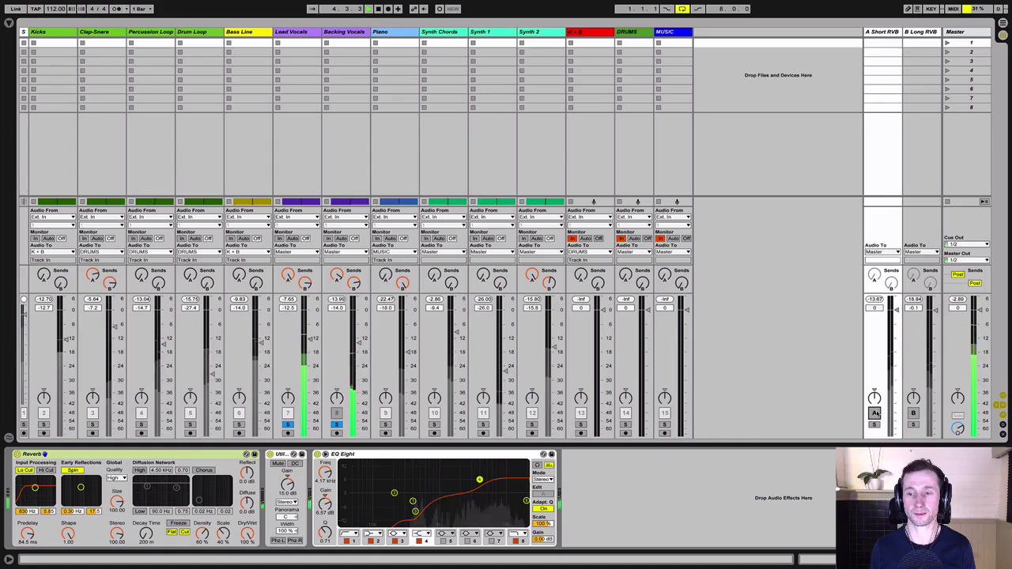
{"action": "left_click", "coordinate": [875, 413]}
{"action": "left_click", "coordinate": [914, 412]}
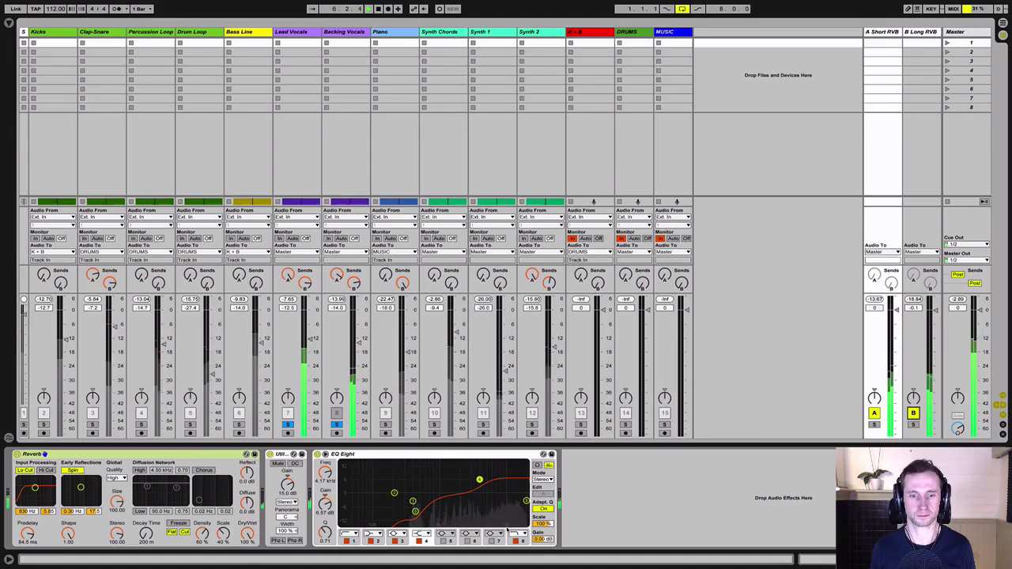
{"action": "left_click", "coordinate": [525, 501]}
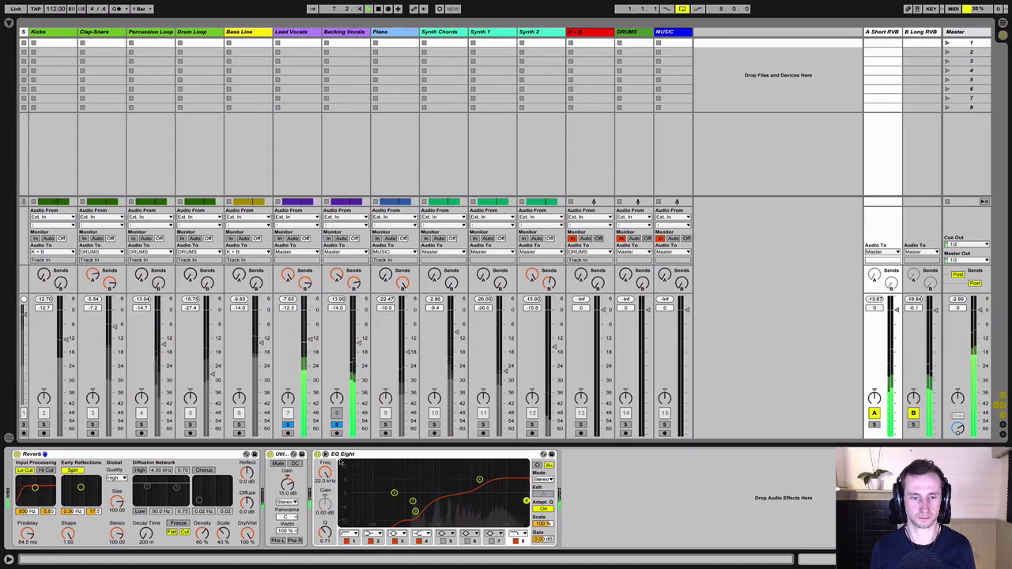
{"action": "left_click_drag", "start_coordinate": [332, 469], "coordinate": [332, 498]}
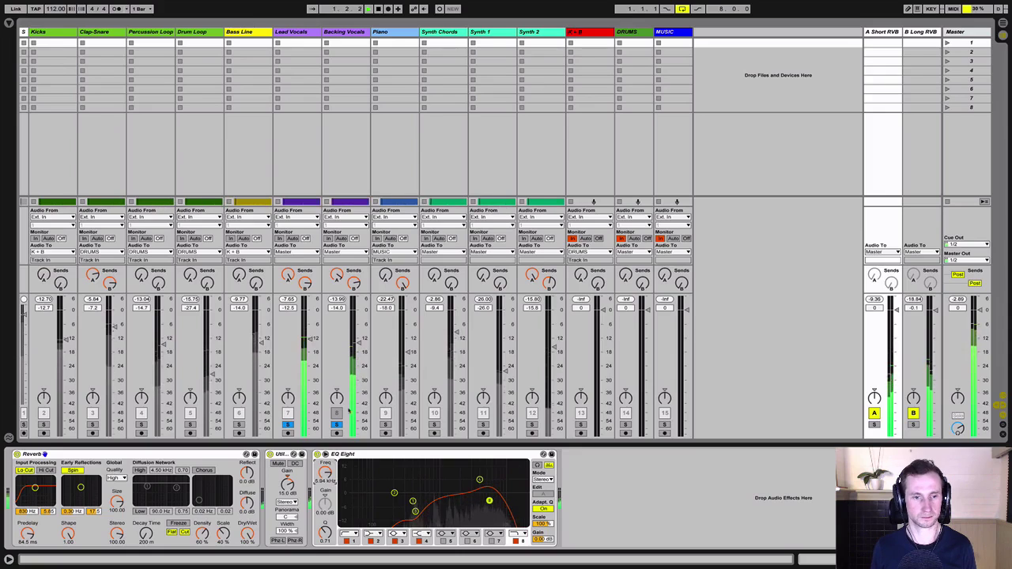
{"action": "key", "text": "space"}
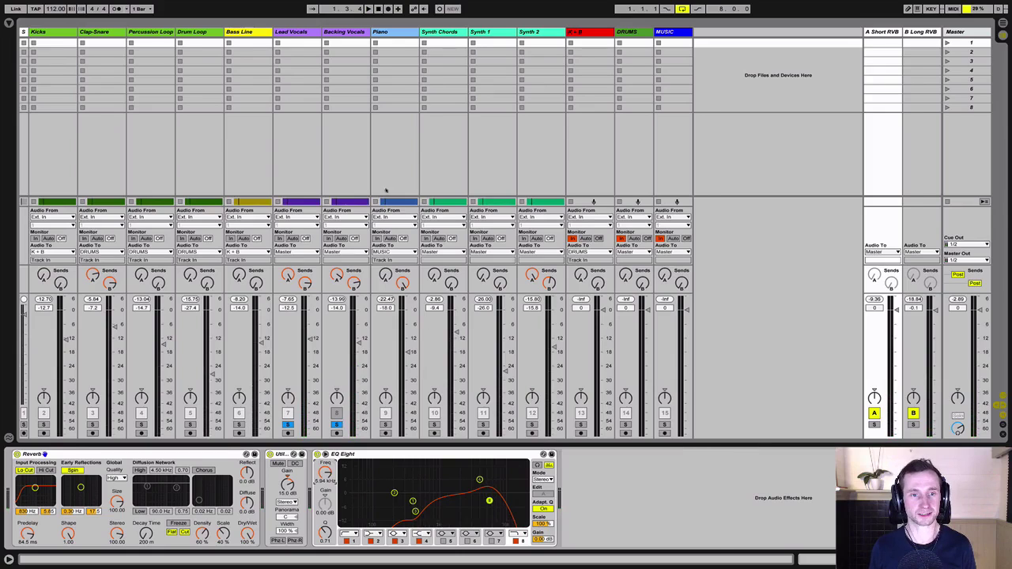
Select Lead Vocals, then Backing Vocals to display its single FF Pro-Q device chain.
{"action": "left_click", "coordinate": [298, 253]}
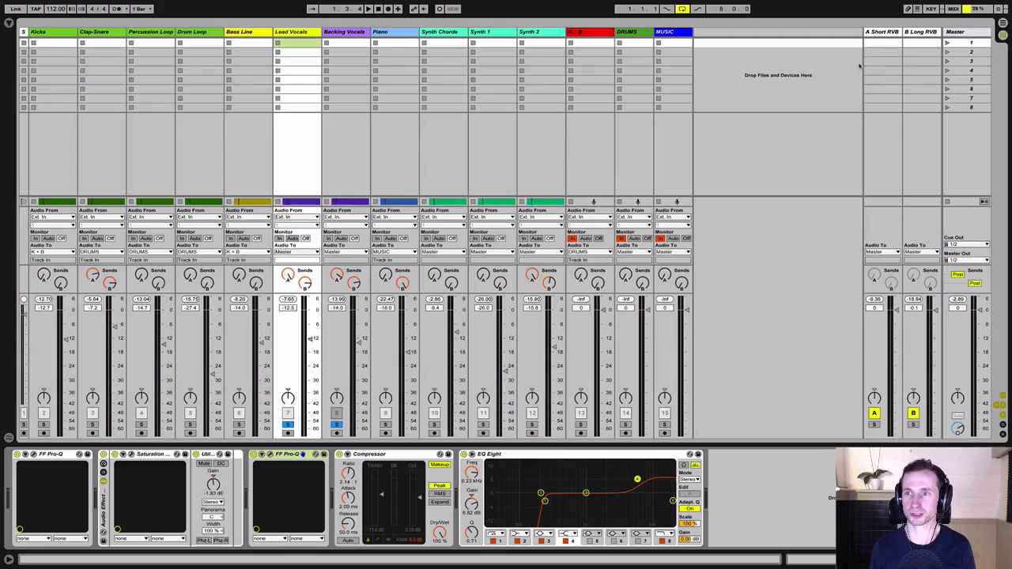
{"action": "left_click", "coordinate": [347, 33]}
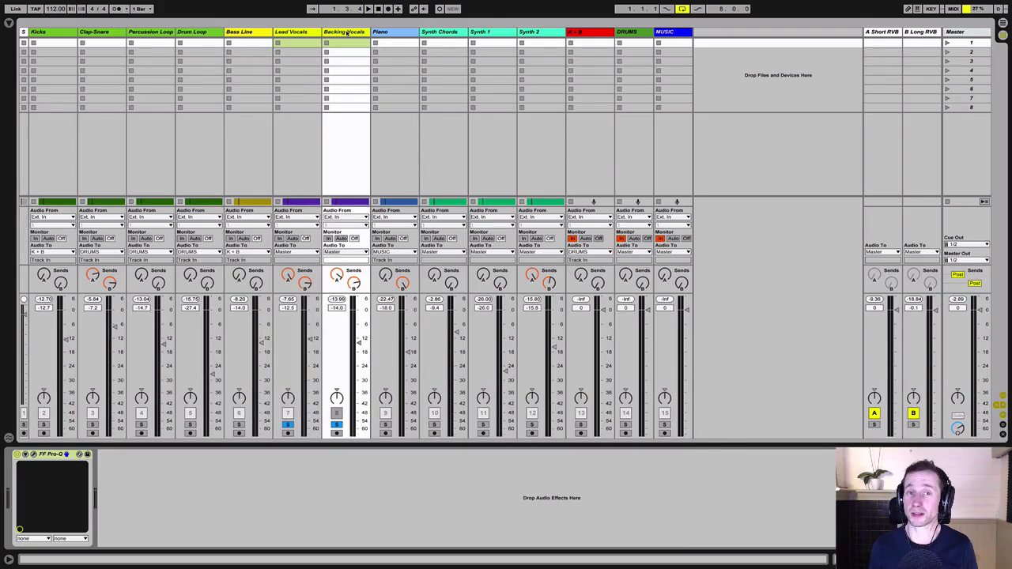